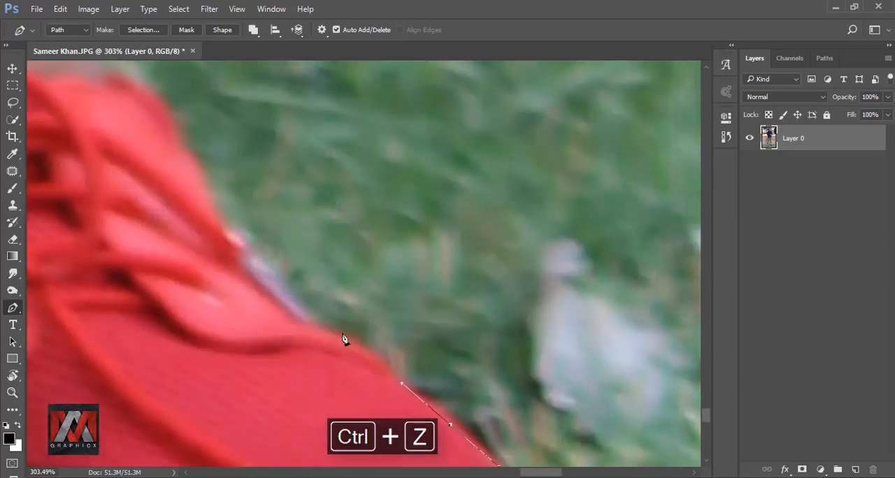
Trace the Pen path along the edge of the red shoe, up the trouser leg and onto the hanging pocket drawstrings.
left_click_drag(343, 334, 305, 312)
left_click_drag(284, 365, 286, 349)
left_click_drag(364, 260, 367, 246)
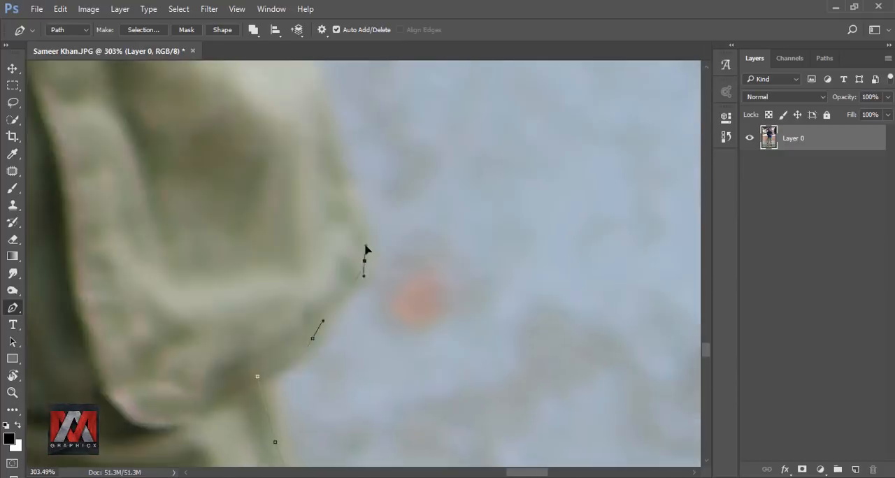
left_click(261, 214)
left_click(288, 406)
left_click(270, 315)
left_click(375, 420)
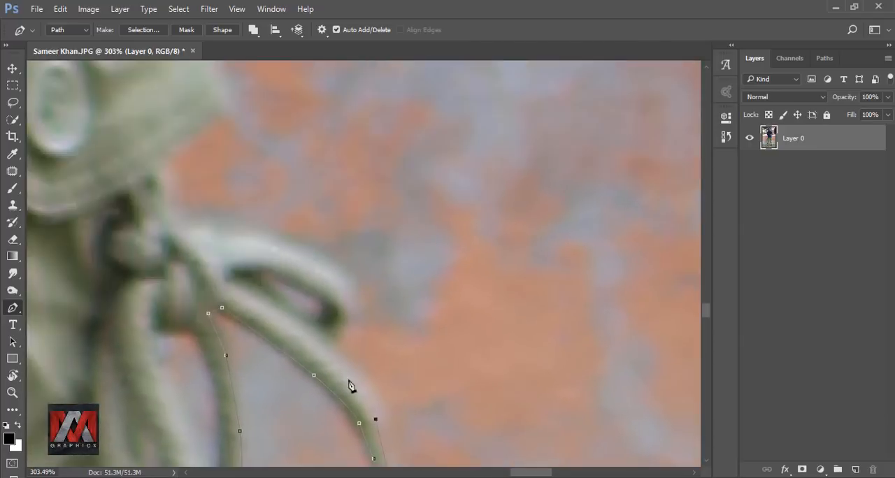
Continue the path around the pocket's drawstring loop and up the trousers to the side of the blue shirt.
left_click(356, 286)
left_click(277, 230)
left_click(174, 210)
left_click(272, 403)
left_click(266, 314)
left_click(261, 232)
left_click(325, 331)
left_click_drag(322, 160, 322, 356)
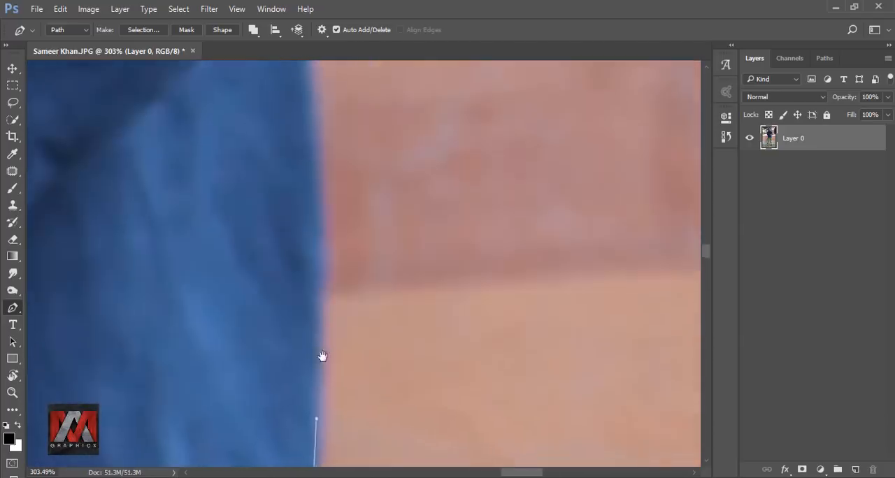
Continue the path up the blue sleeve, over the shoulder and around the hood, and close the outline.
left_click(301, 298)
left_click(417, 371)
left_click_drag(361, 254, 335, 175)
left_click_drag(571, 430, 495, 305)
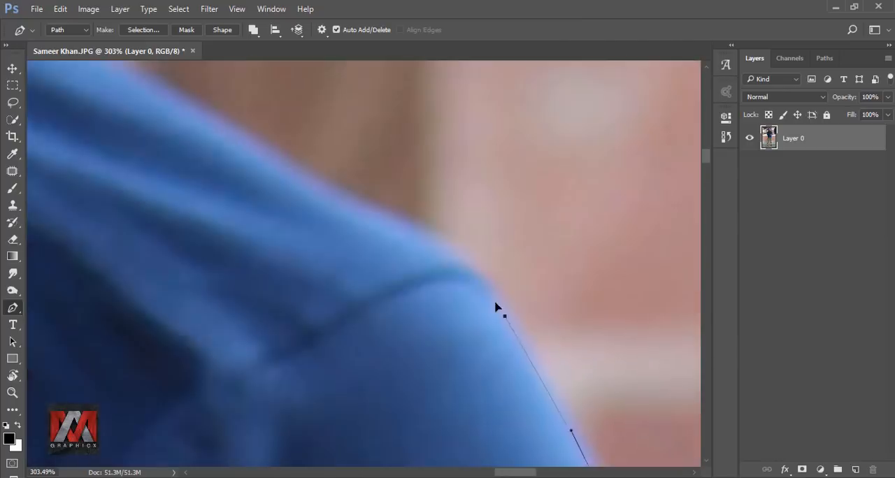
left_click_drag(463, 340, 359, 272)
left_click_drag(345, 233, 391, 419)
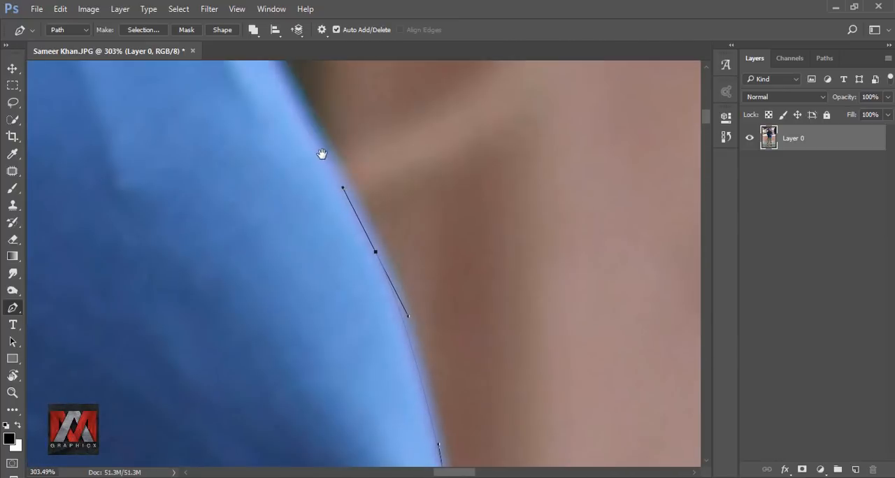
left_click_drag(321, 154, 504, 387)
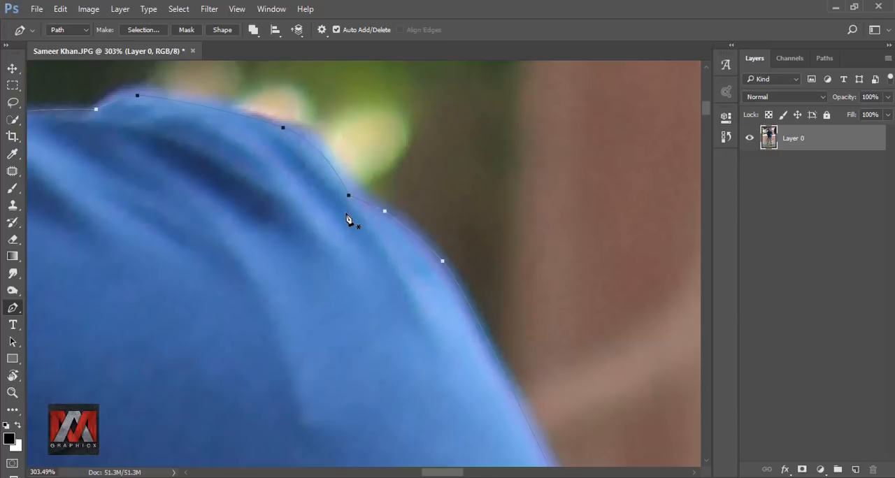
Convert the closed outline path into a new anti-aliased selection with a 0-pixel feather radius.
right_click(347, 219)
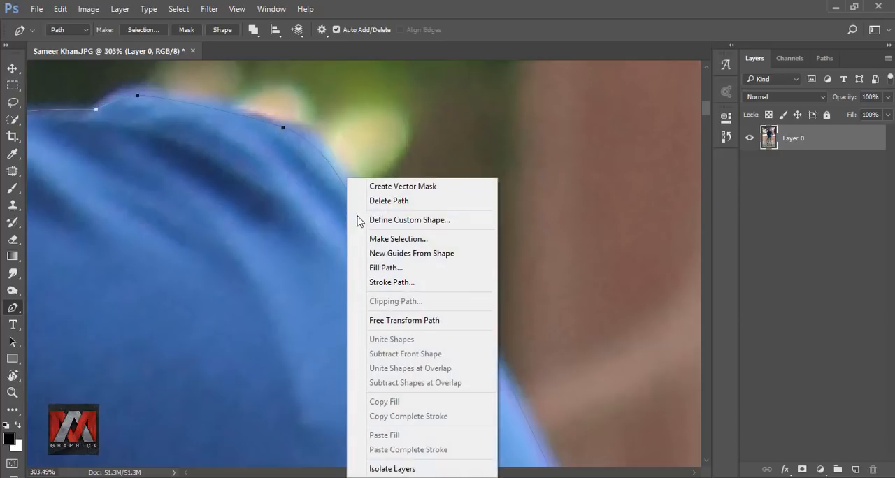
left_click(393, 233)
left_click(521, 135)
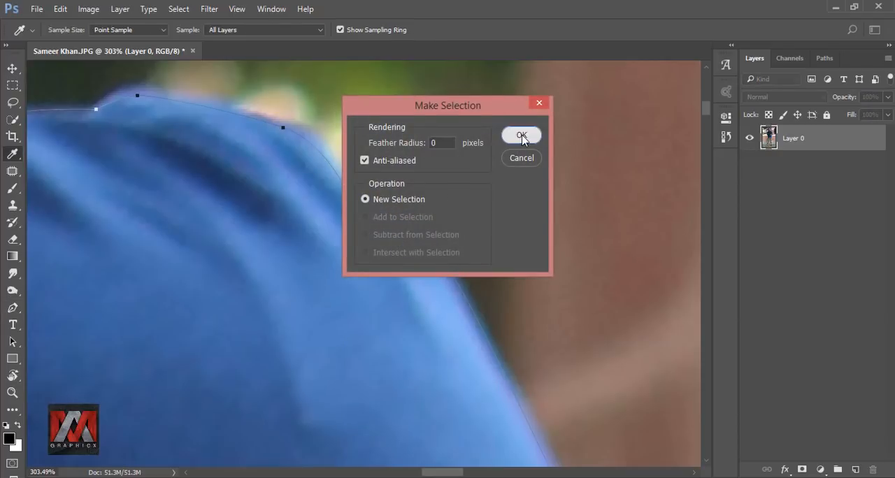
key("ctrl+minus")
key("ctrl+minus")
key("ctrl+minus")
key("ctrl+minus")
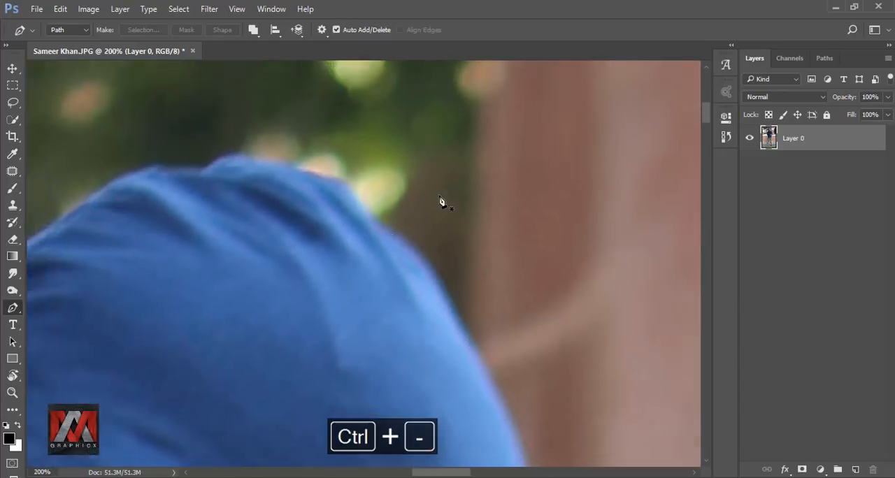
key("ctrl+0")
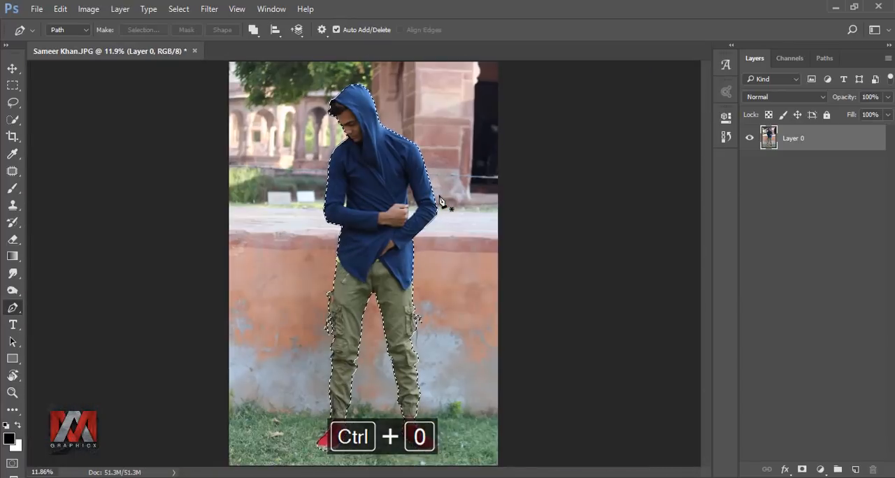
Trace a Pen path around the background gap between the torso and the bent arm beside the fist.
scroll(440, 203, "up", 5)
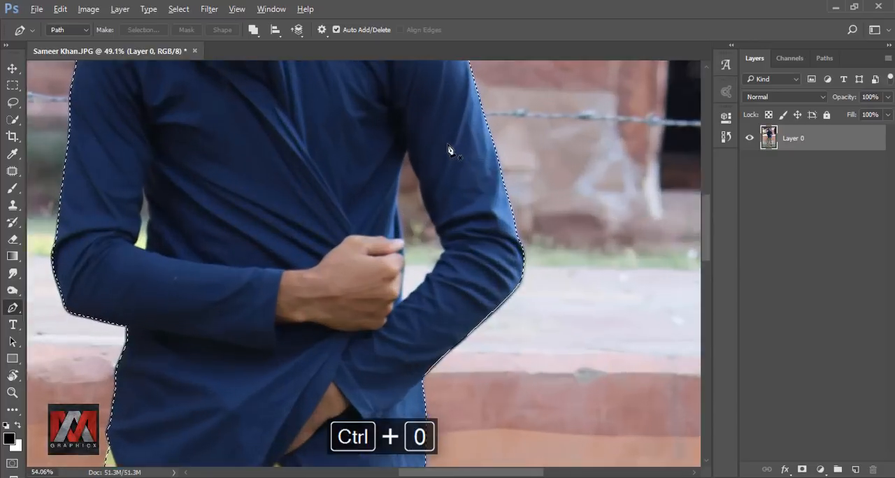
scroll(450, 149, "up", 10)
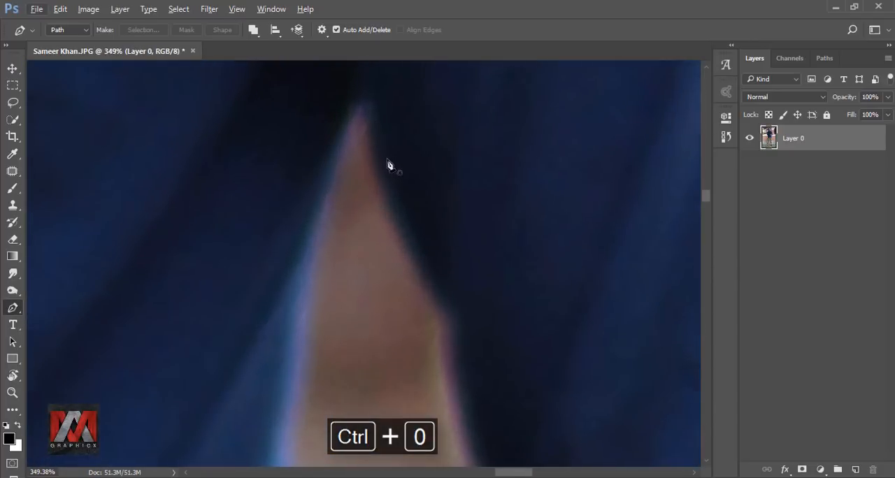
left_click(364, 103)
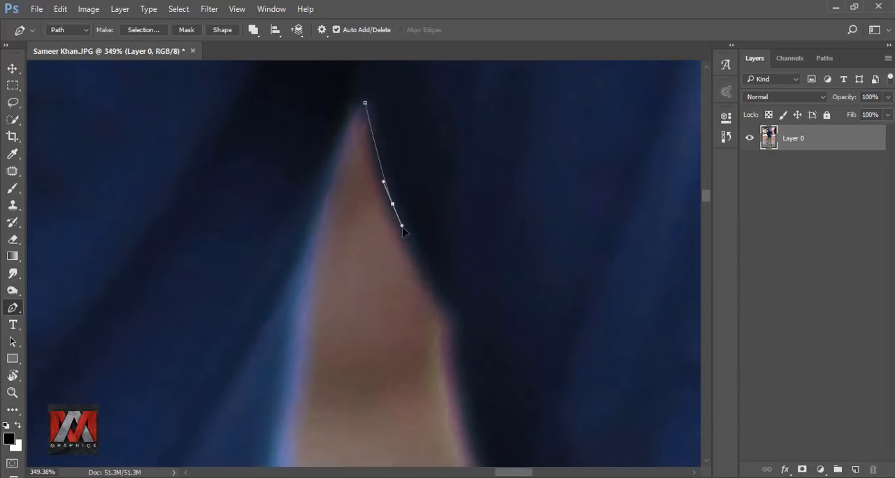
left_click_drag(438, 284, 329, 146)
left_click(355, 134)
left_click(365, 151)
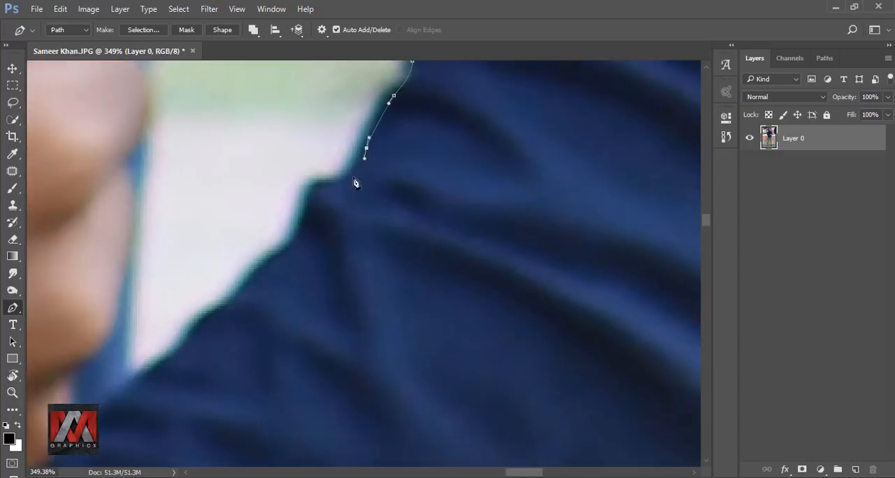
left_click(382, 96)
left_click(363, 151)
left_click(316, 195)
left_click(281, 227)
left_click(240, 269)
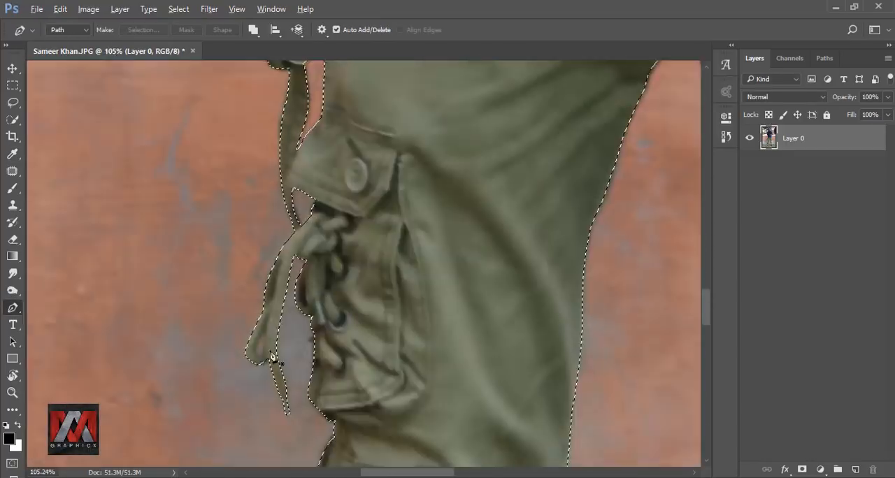
Trace the background gaps inside the pocket drawstring loops and subtract them from the selection with a 0-pixel feather.
right_click(264, 328)
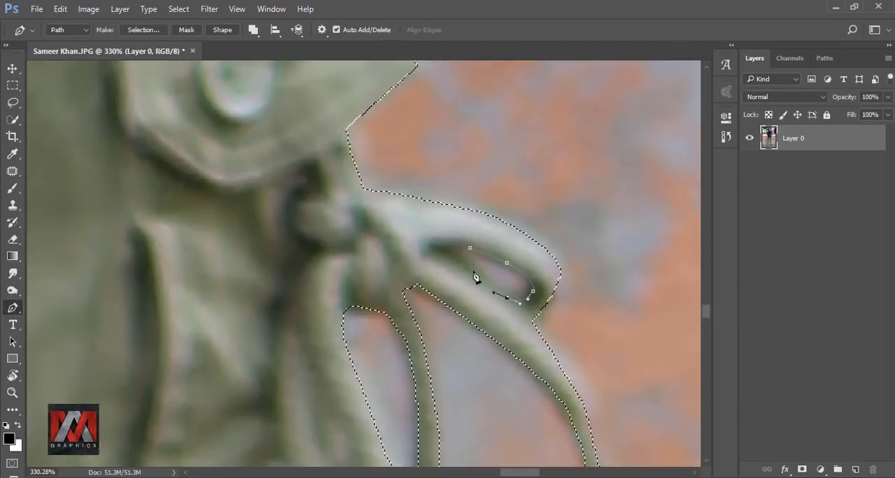
left_click(467, 269)
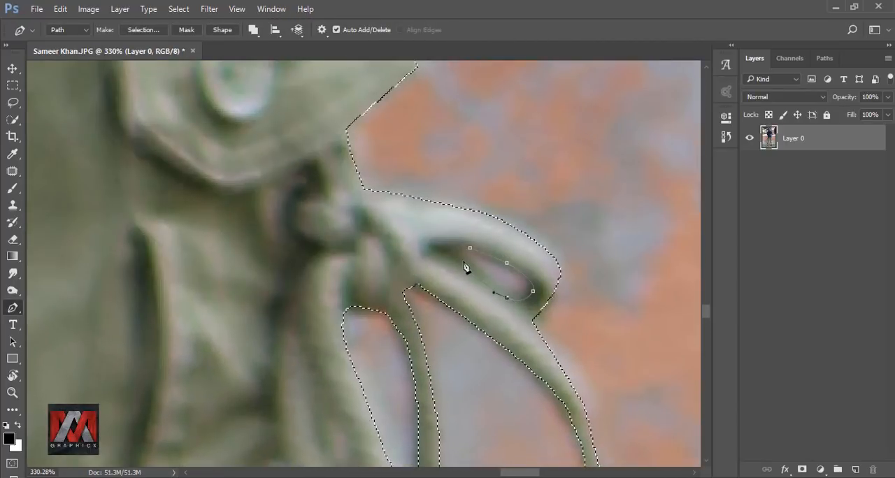
left_click(448, 248)
right_click(488, 278)
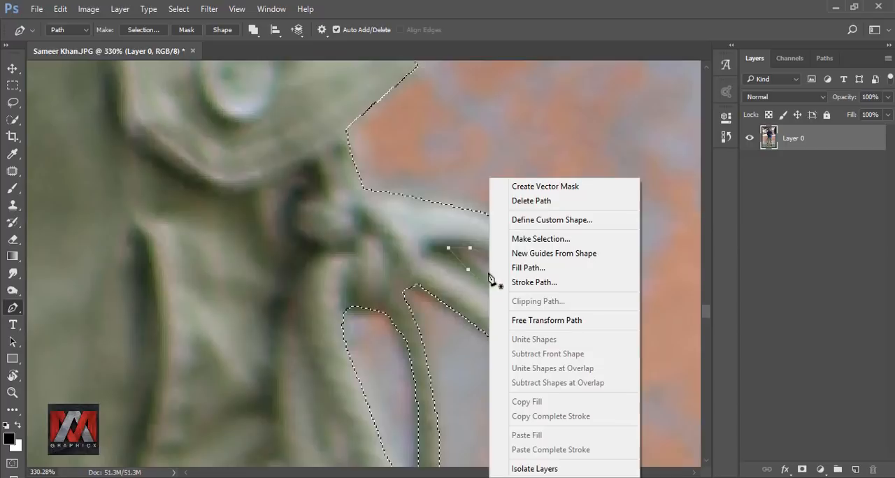
left_click(538, 236)
left_click(422, 235)
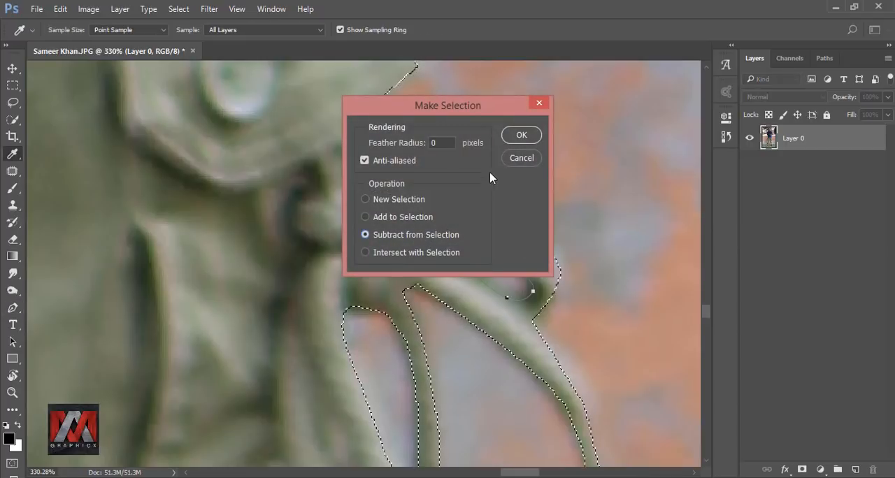
left_click(521, 135)
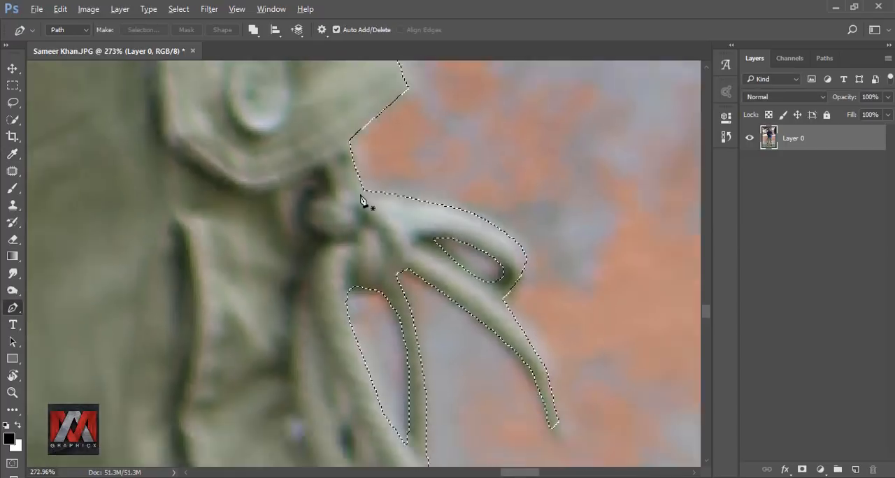
Add a layer mask to Layer 0 from the selection to cut the figure out of the background.
scroll(360, 201, "down", 5)
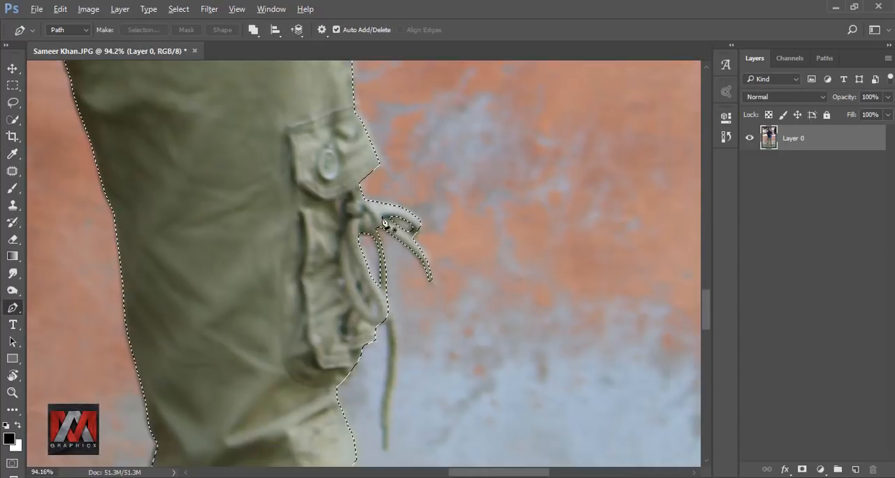
scroll(377, 328, "down", 4)
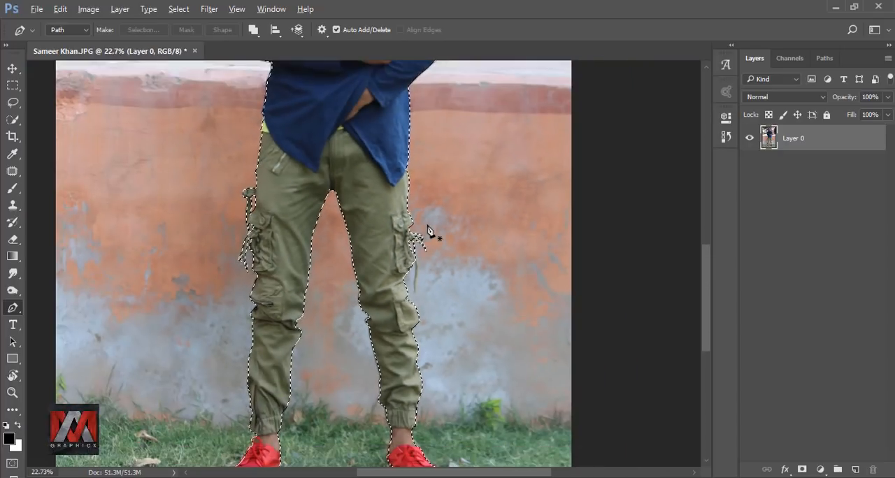
key("ctrl+0")
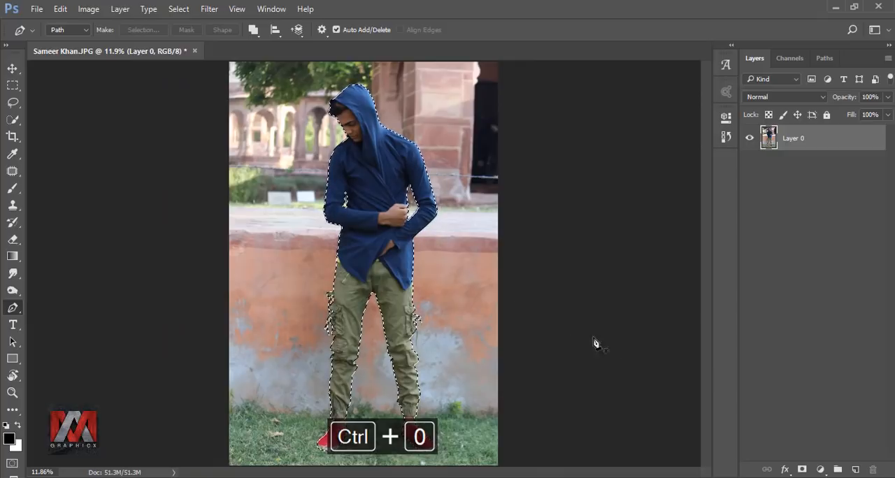
left_click(802, 469)
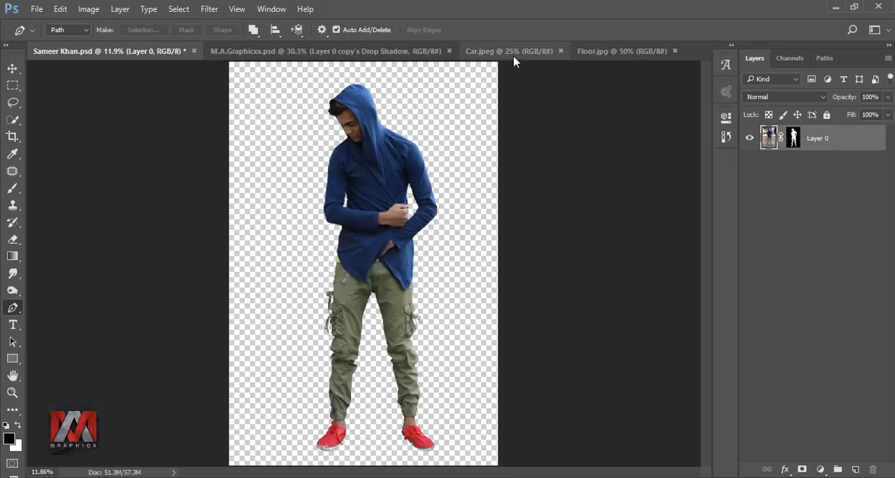
Copy the Car.jpeg picture into the cutout document as a new layer with the Move tool.
left_click(509, 52)
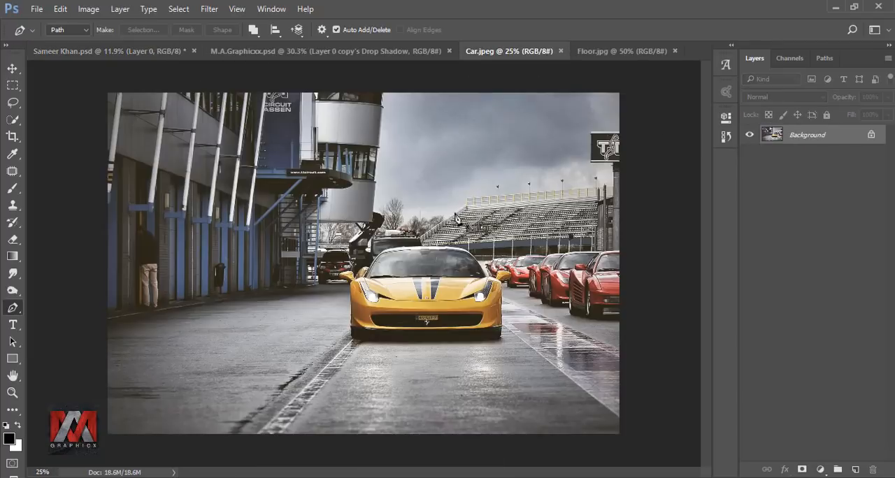
left_click(11, 69)
left_click_drag(405, 279, 365, 330)
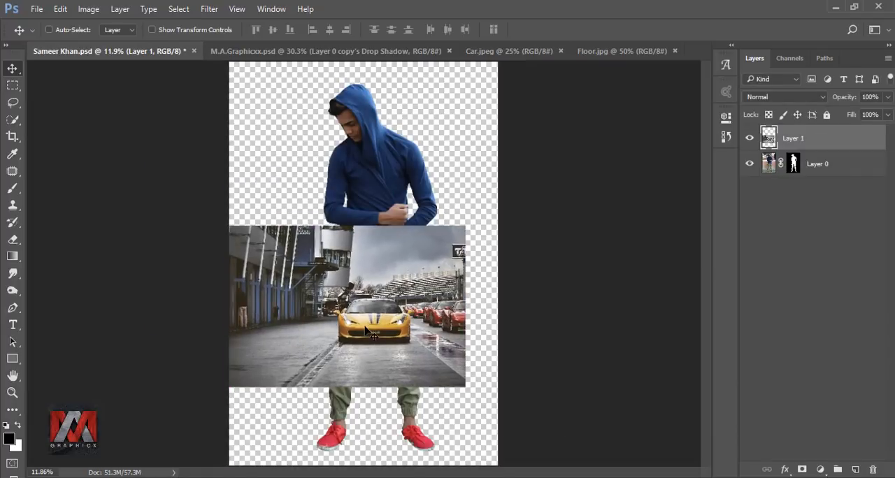
Scale the car layer proportionally to 278% and position it so the yellow car is centred in the lower half.
key("ctrl+t")
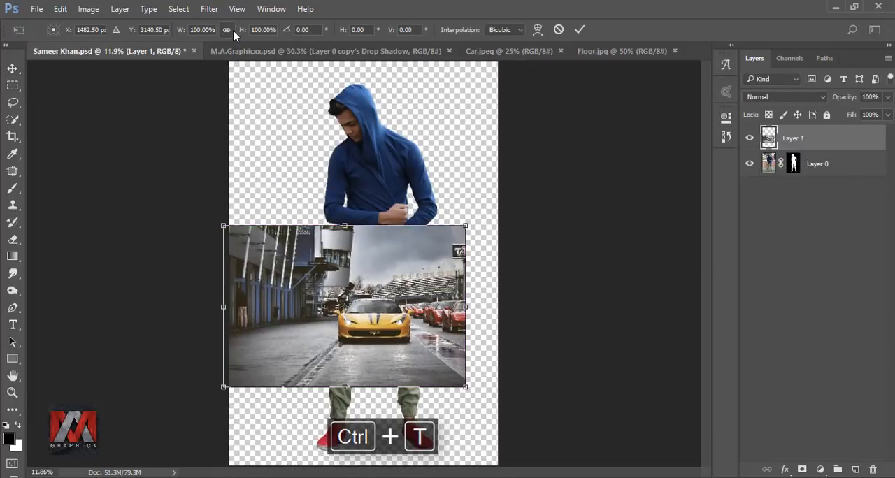
left_click_drag(185, 32, 282, 49)
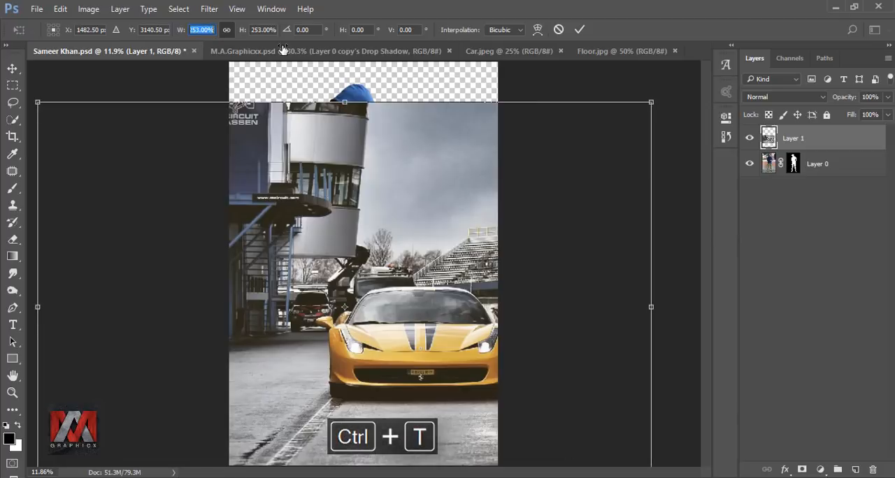
left_click_drag(463, 259, 414, 270)
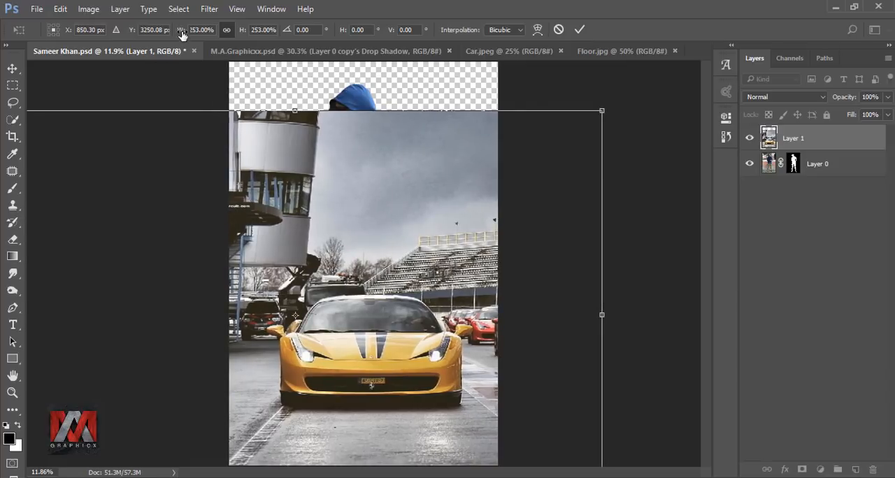
left_click_drag(188, 34, 199, 32)
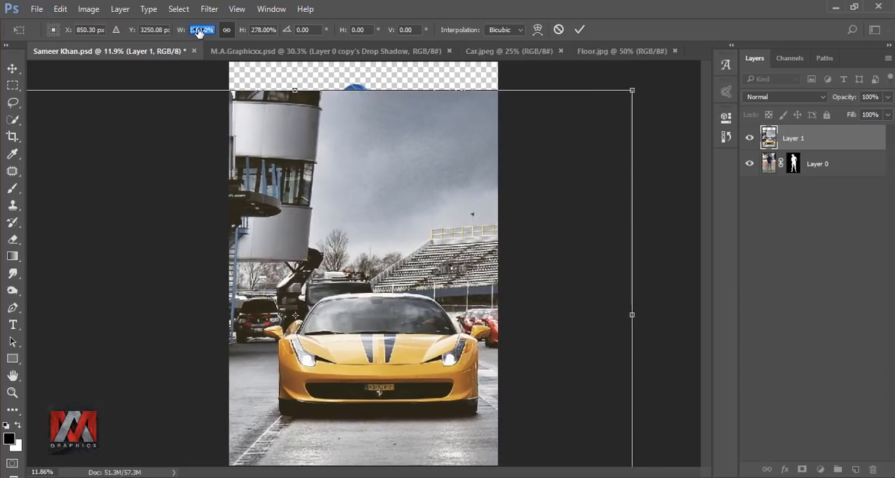
left_click_drag(433, 330, 427, 326)
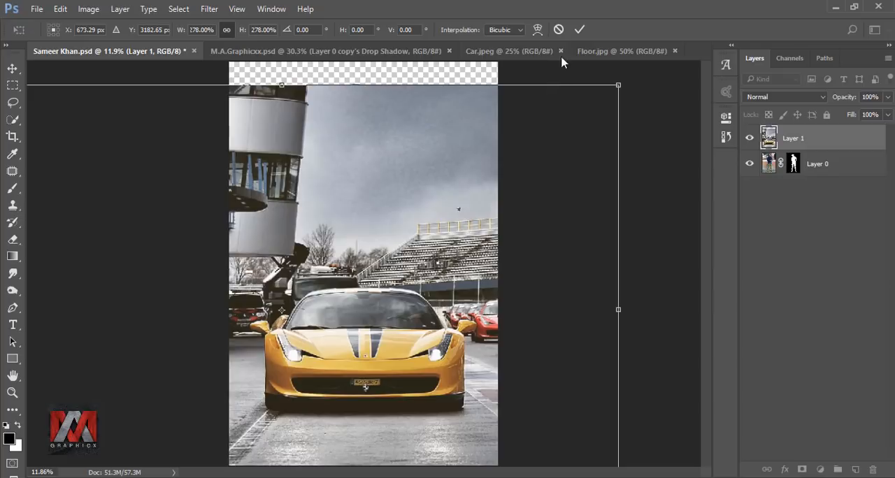
left_click(578, 31)
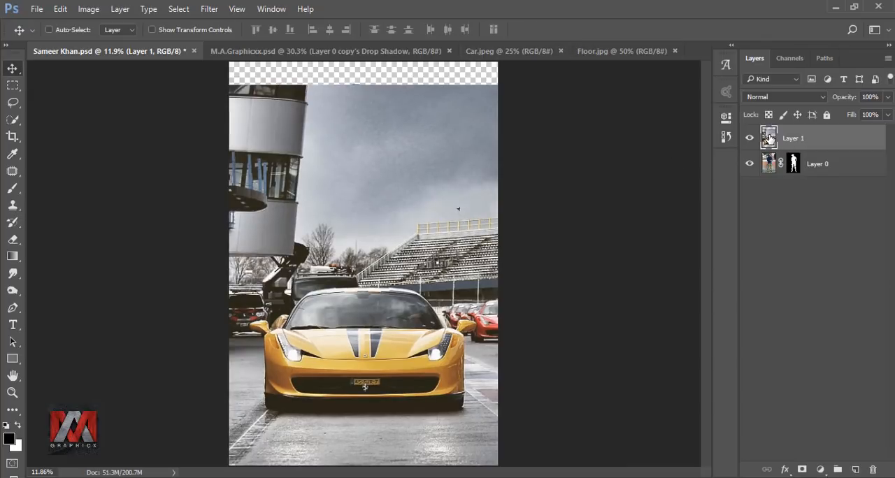
Duplicate the masked Layer 0, hide the original and move the copy above the car layer.
left_click(825, 167)
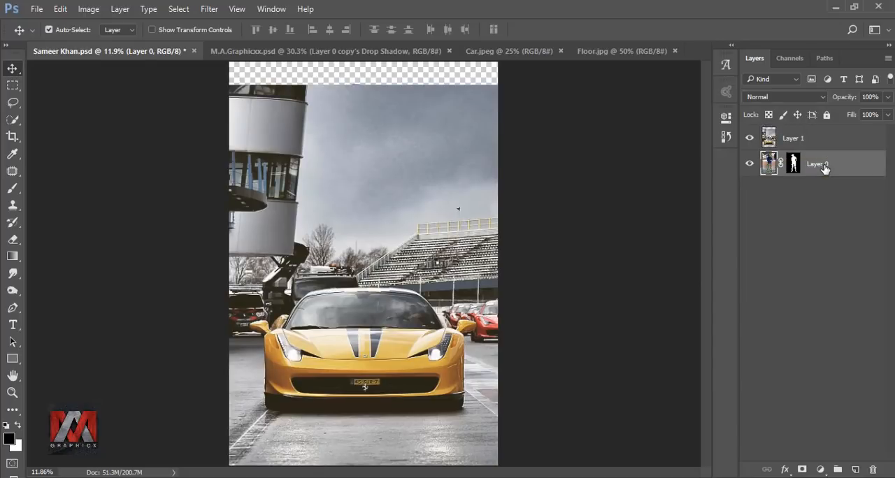
key("ctrl+j")
left_click_drag(835, 168, 814, 133)
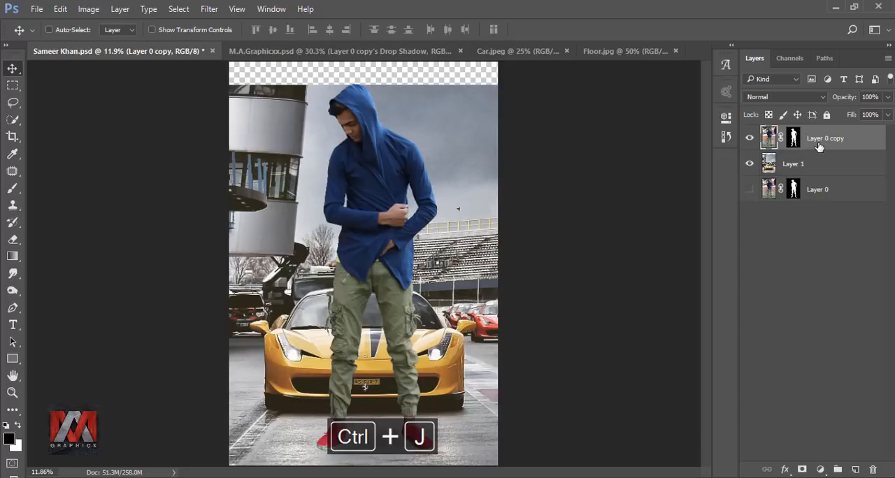
Scale the man on Layer 0 copy proportionally to about 80% and place him in front of the car with his feet on the road.
key("ctrl+t")
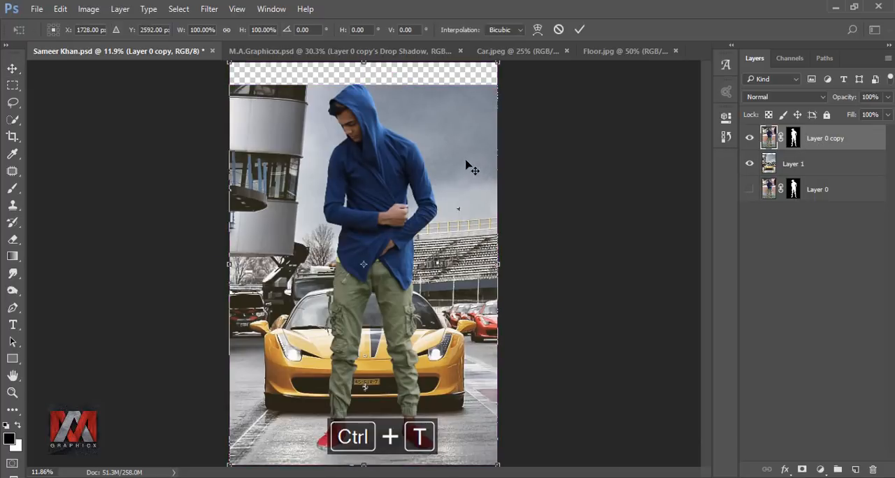
left_click(225, 30)
left_click_drag(184, 35, 164, 33)
left_click_drag(383, 161, 373, 212)
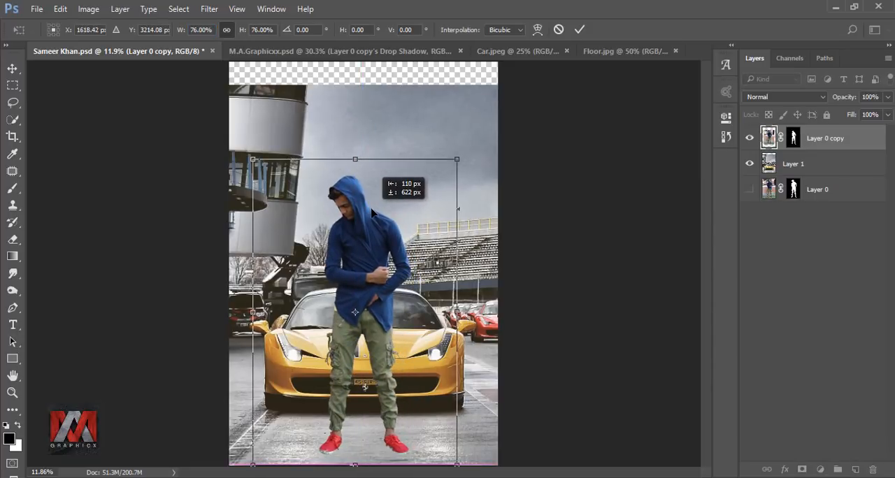
mouse_move(456, 160)
left_mouse_down()
mouse_move(491, 86)
mouse_move(491, 106)
mouse_move(451, 163)
left_mouse_up()
left_click_drag(476, 108, 451, 142)
left_click_drag(413, 199, 432, 200)
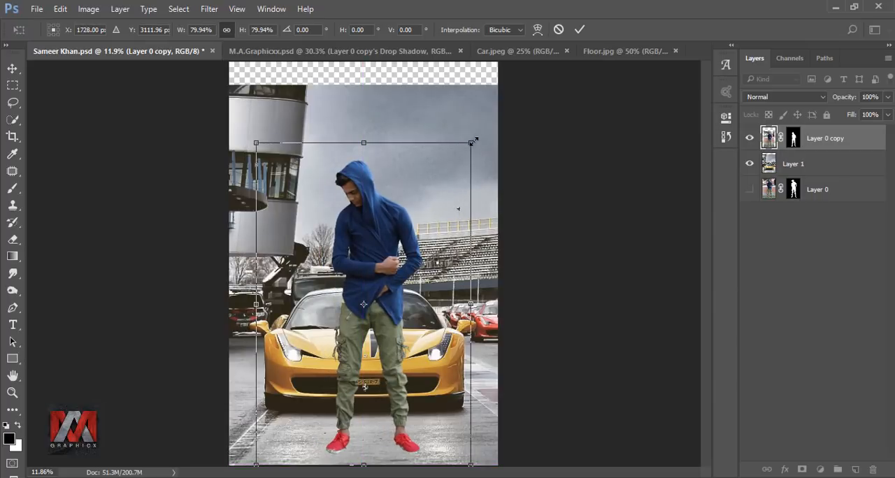
left_click_drag(441, 182, 438, 183)
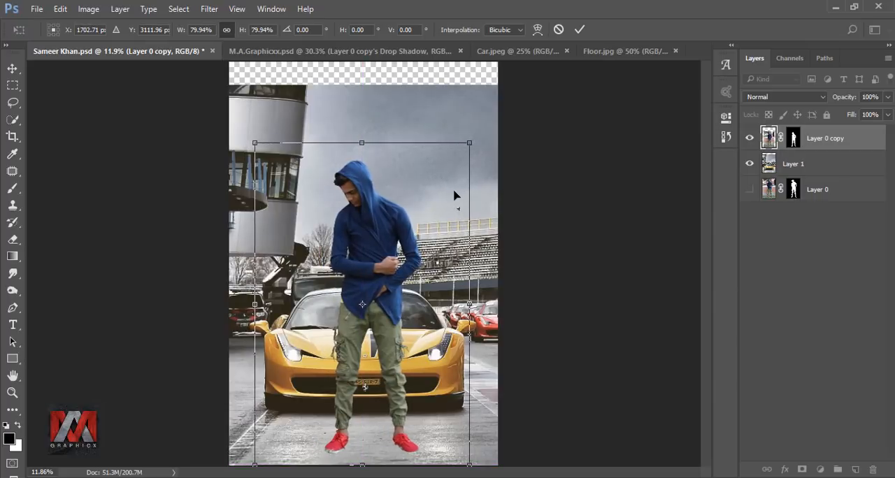
Enlarge the man to about 82.9%, nudge him slightly left and down, and apply the transformation.
left_click_drag(469, 138, 475, 130)
key("Left")
key("Left")
key("Left")
key("Left")
key("Left")
key("Left")
key("Left")
key("Left")
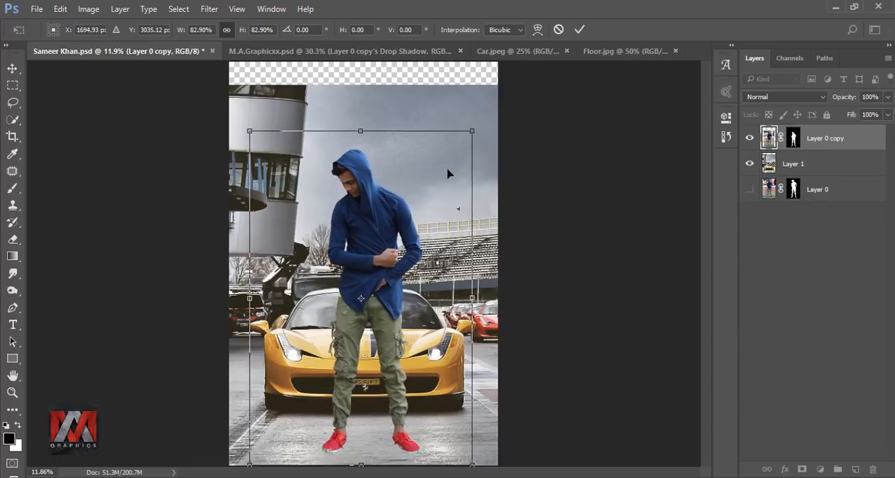
key("Down")
key("Down")
key("Down")
key("Down")
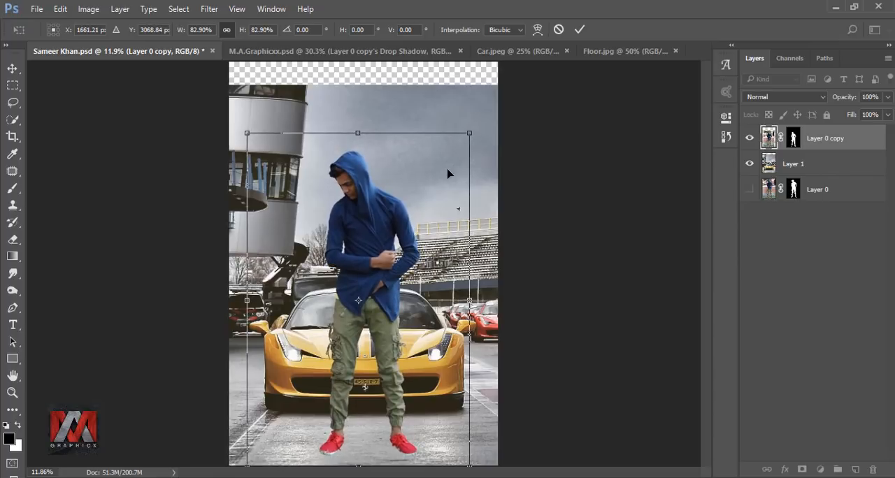
key("Left")
key("Left")
key("Left")
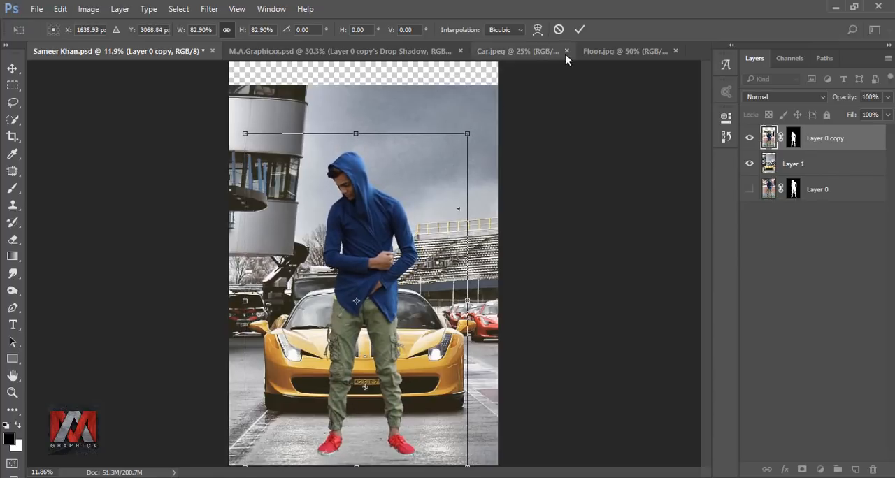
left_click(580, 29)
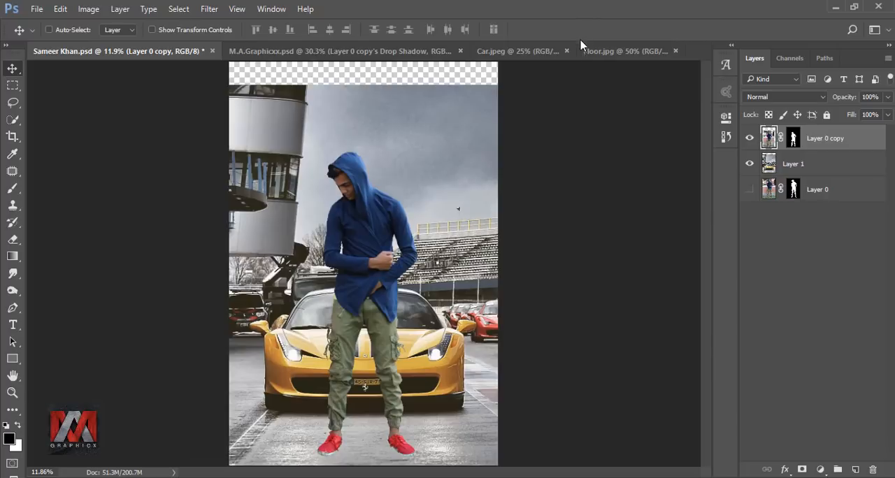
Hide the man's layer and start a Pen path on Layer 1 from outside the left canvas edge across the road to the car body.
left_click(749, 138)
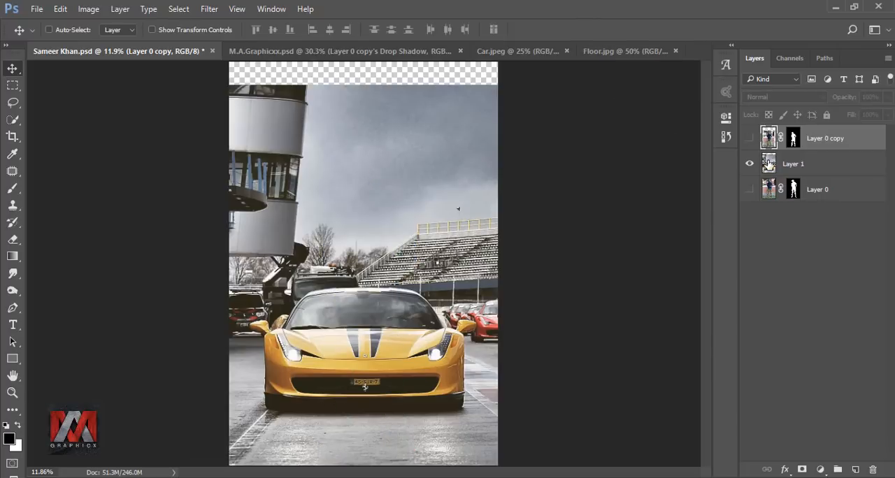
left_click(768, 164)
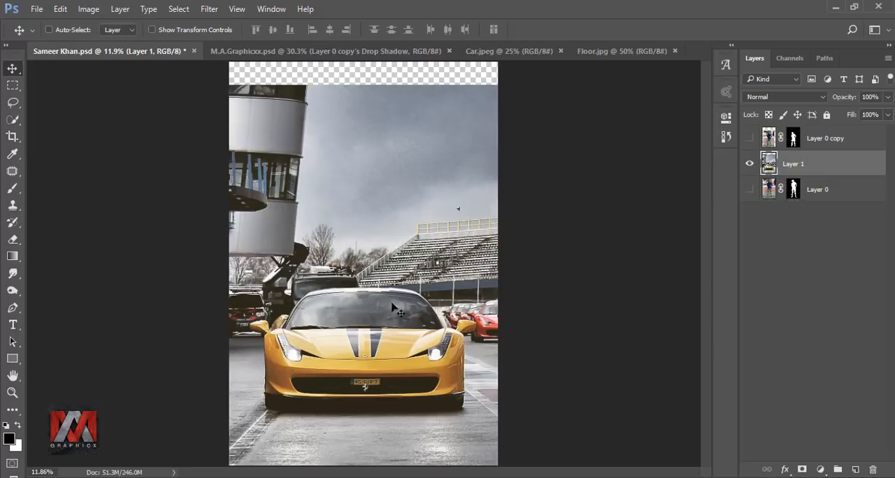
left_click(13, 310)
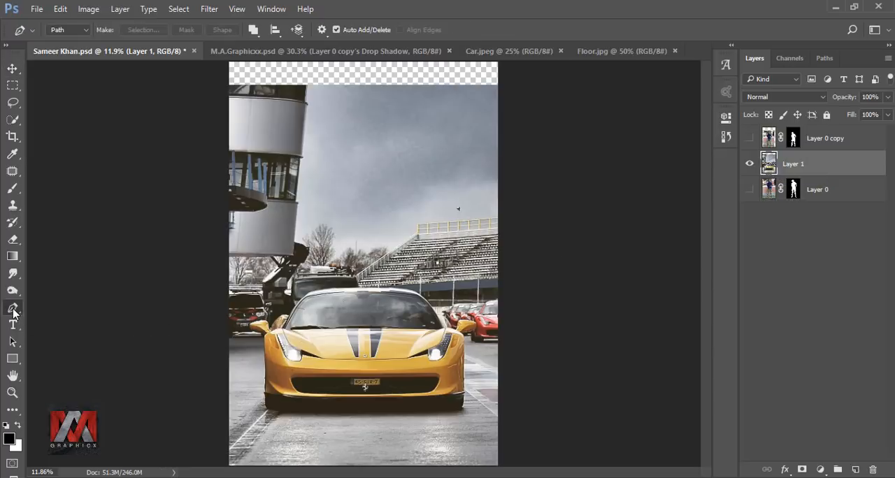
scroll(211, 378, "up", 16)
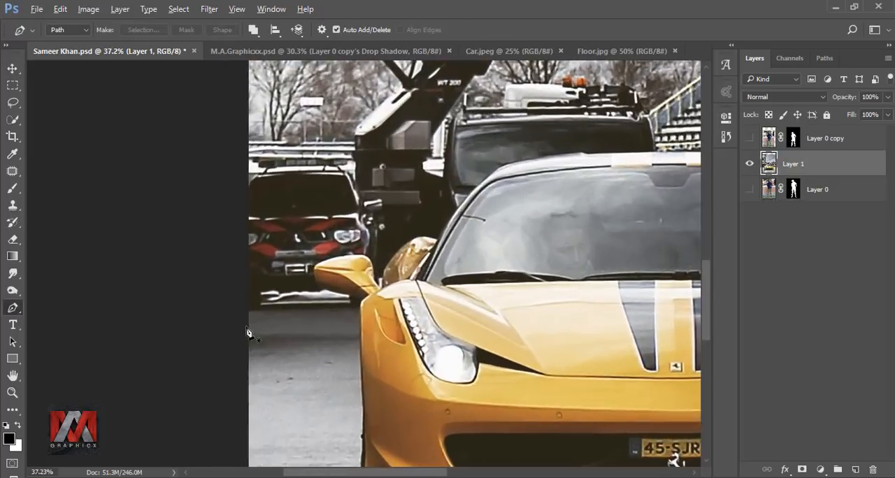
scroll(250, 333, "up", 2)
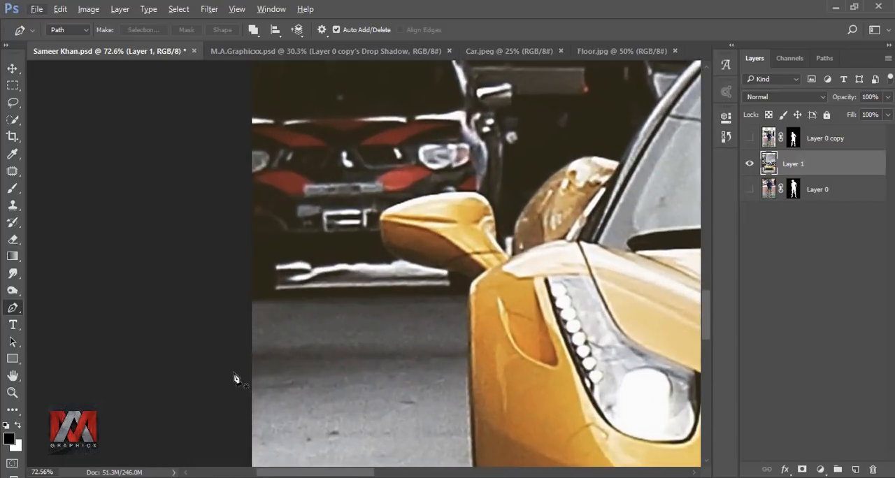
left_click(231, 373)
scroll(472, 381, "up", 2)
left_click(473, 378)
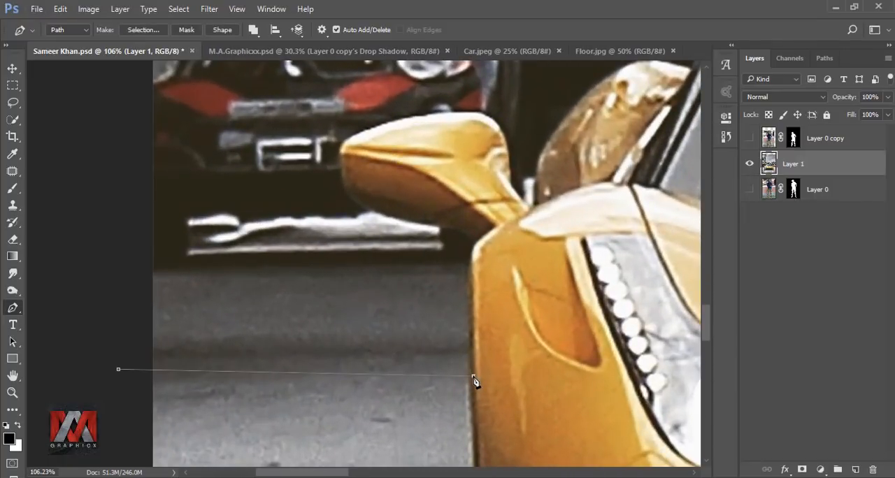
Continue the Pen path up the car's left side, around the left mirror and onto the fender.
scroll(474, 262, "up", 5)
left_click_drag(472, 258, 483, 222)
left_click_drag(468, 212, 456, 208)
left_click_drag(468, 316, 417, 308)
left_click_drag(346, 266, 334, 234)
left_click_drag(357, 176, 393, 162)
left_click_drag(285, 179, 299, 218)
left_click(285, 179, "alt")
left_click_drag(420, 260, 288, 291)
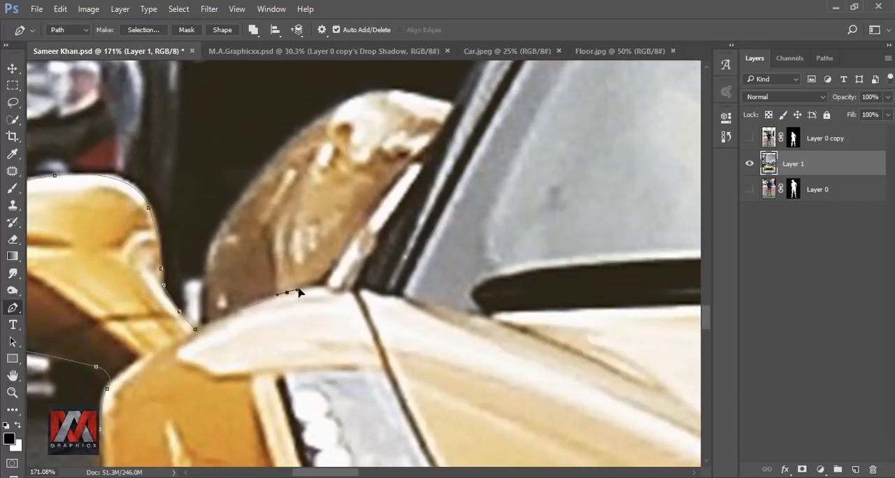
Trace the Pen path up the left windscreen pillar and along the car's roof.
left_click_drag(360, 292, 237, 383)
key("ctrl+z")
left_click_drag(378, 140, 160, 373)
left_click_drag(214, 298, 275, 223)
left_click_drag(384, 124, 167, 302)
left_click_drag(395, 230, 524, 213)
left_click_drag(573, 241, 284, 250)
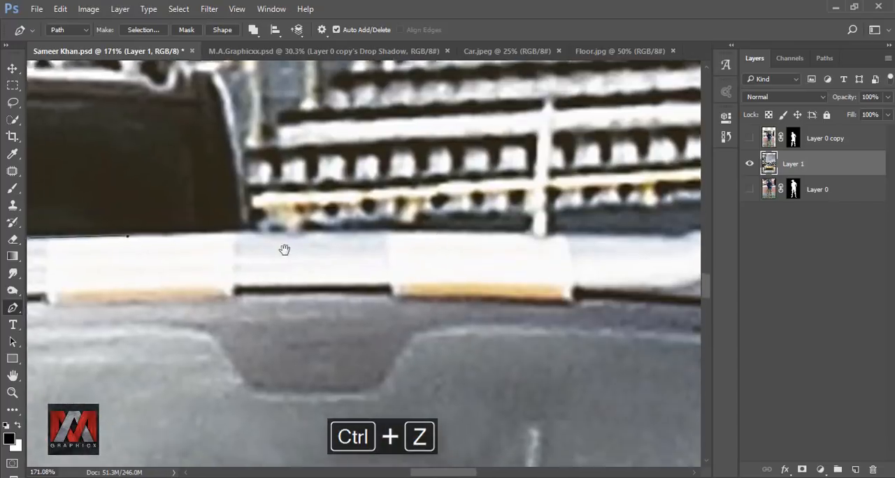
left_click_drag(435, 242, 514, 241)
left_click_drag(559, 252, 258, 203)
left_click_drag(371, 200, 462, 209)
Trace the Pen path down the right windscreen pillar and along the right fender to the base of the mirror.
left_click_drag(559, 322, 231, 167)
left_click_drag(417, 242, 482, 320)
left_click_drag(483, 363, 360, 221)
left_click_drag(454, 330, 483, 389)
left_click_drag(392, 440, 305, 253)
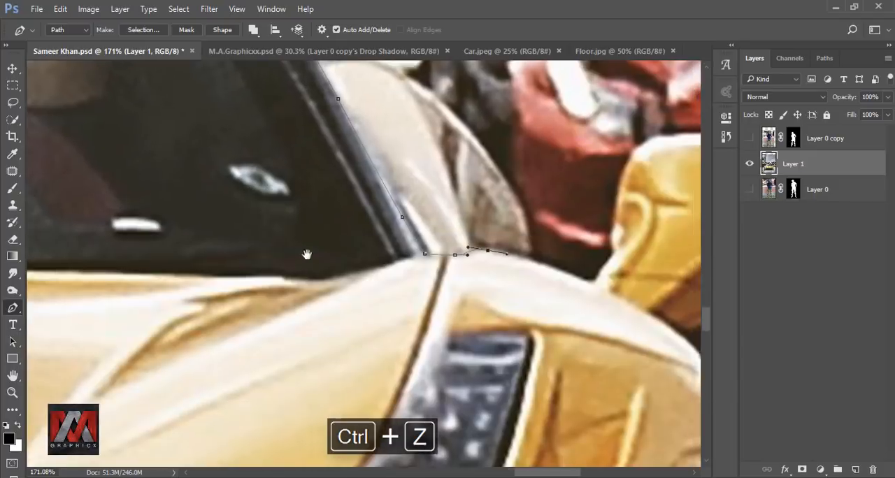
left_click_drag(559, 273, 256, 238)
left_click(288, 251)
Trace the Pen path around the outline of the car's right mirror.
left_click_drag(364, 147, 308, 242)
left_click_drag(258, 265, 260, 227)
left_click_drag(337, 200, 395, 202)
left_click_drag(336, 195, 356, 203)
left_click_drag(369, 260, 346, 312)
left_click_drag(308, 342, 441, 284)
left_click_drag(434, 269, 391, 278)
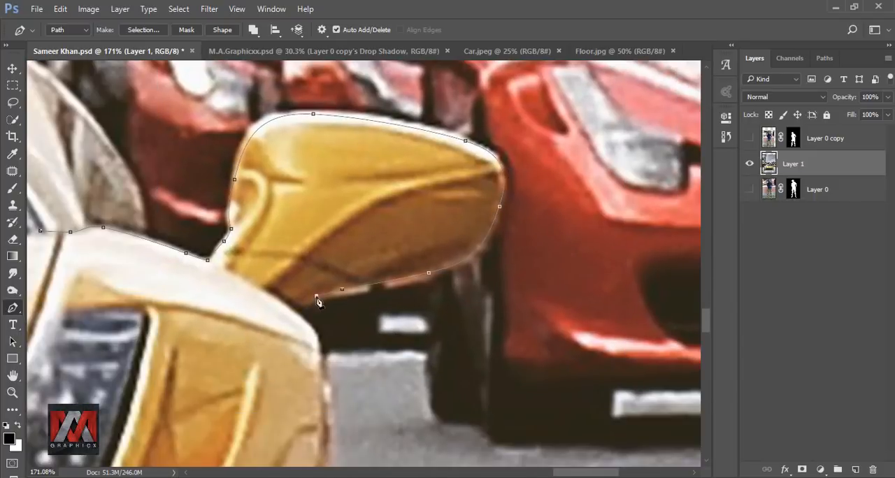
Continue the Pen path down the car's right side and across the road to just beyond the right canvas edge.
left_click_drag(335, 419, 336, 162)
left_click(336, 221)
scroll(336, 279, "down", 5)
left_click_drag(343, 210, 322, 314)
key("ctrl+alt+z")
scroll(519, 184, "down", 10)
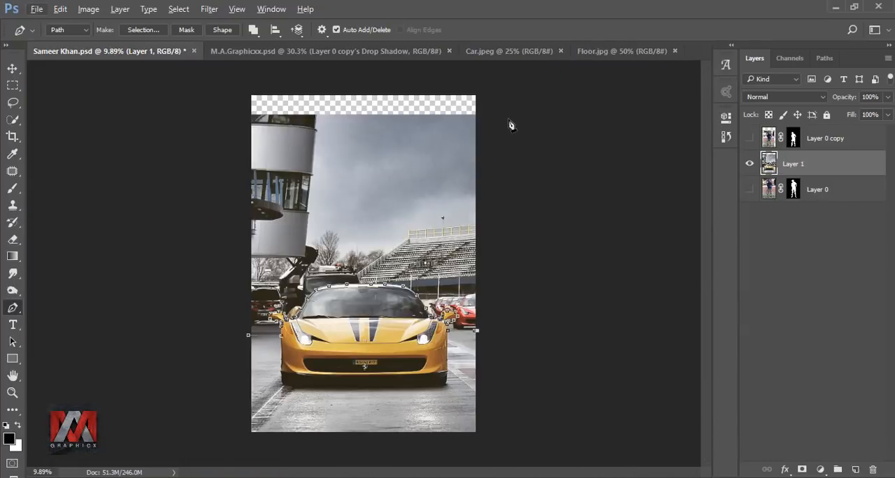
Carry the path around the background above the car outside the canvas sides and make it a selection with 0 px feather.
left_click(504, 107)
left_click(230, 107)
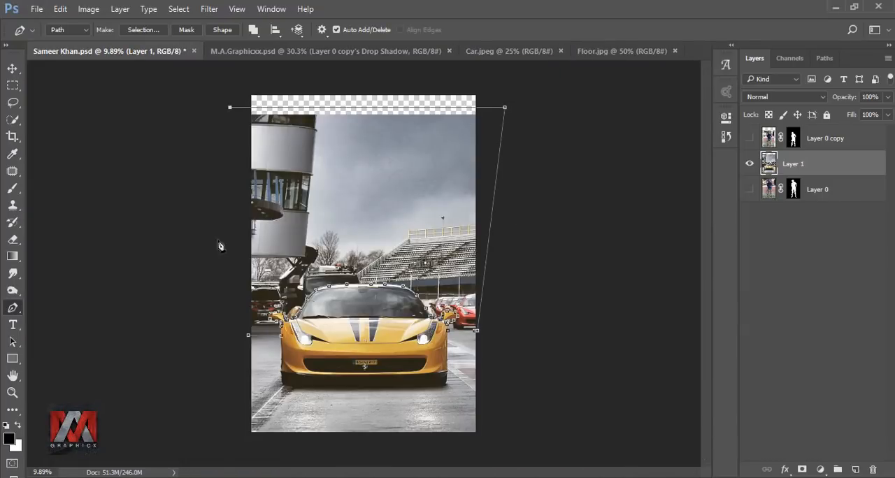
left_click(233, 341)
right_click(256, 307)
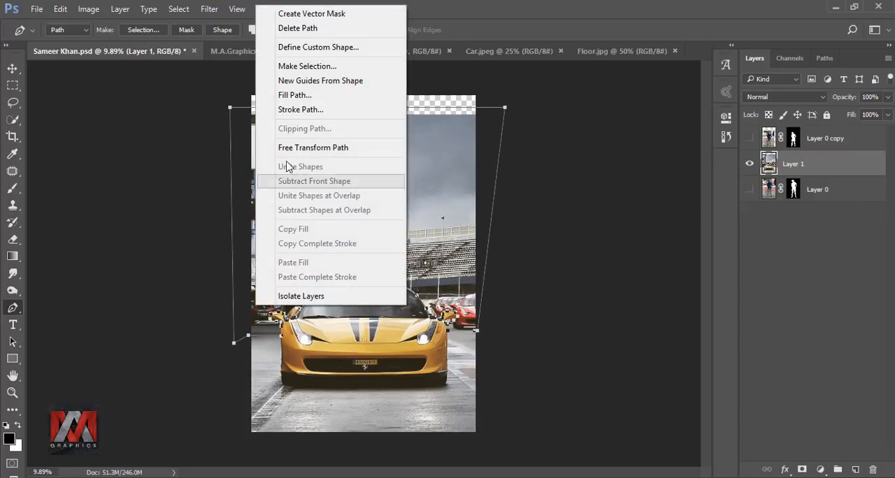
left_click(299, 67)
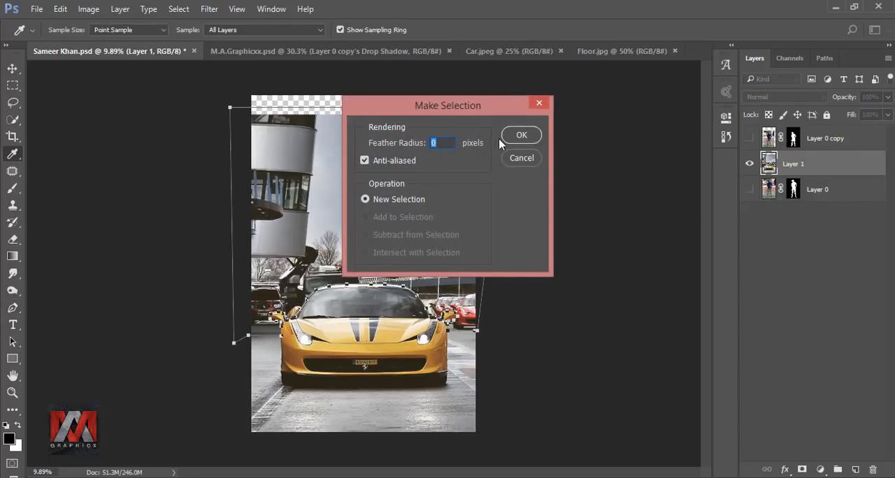
left_click(521, 135)
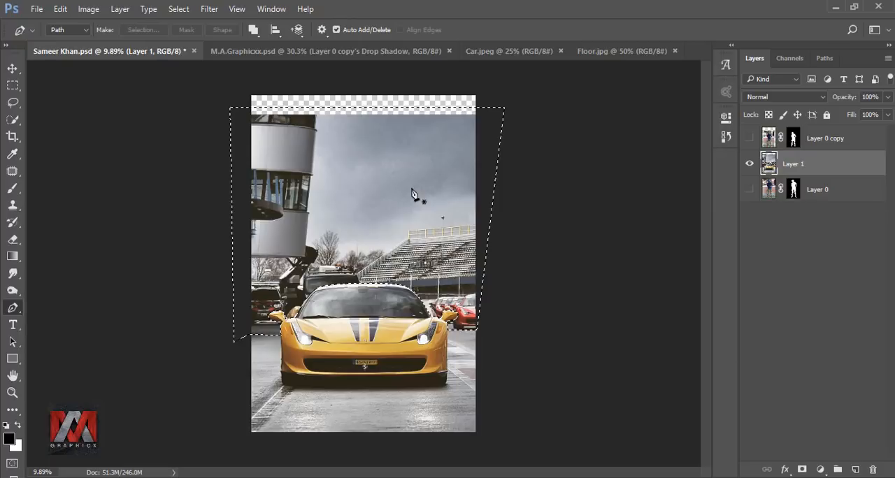
Invert the selection, add it as a layer mask to Layer 1 to remove the background above the car, and target the layer's image.
key("ctrl+shift+i")
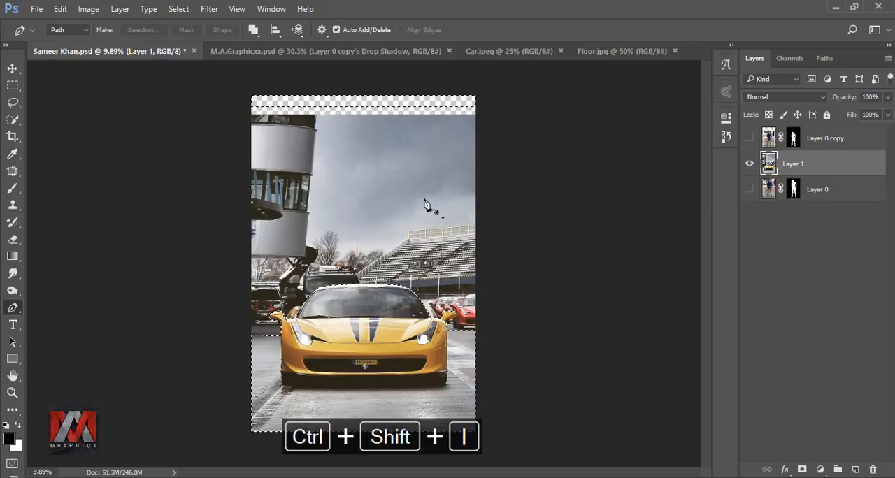
left_click(801, 469)
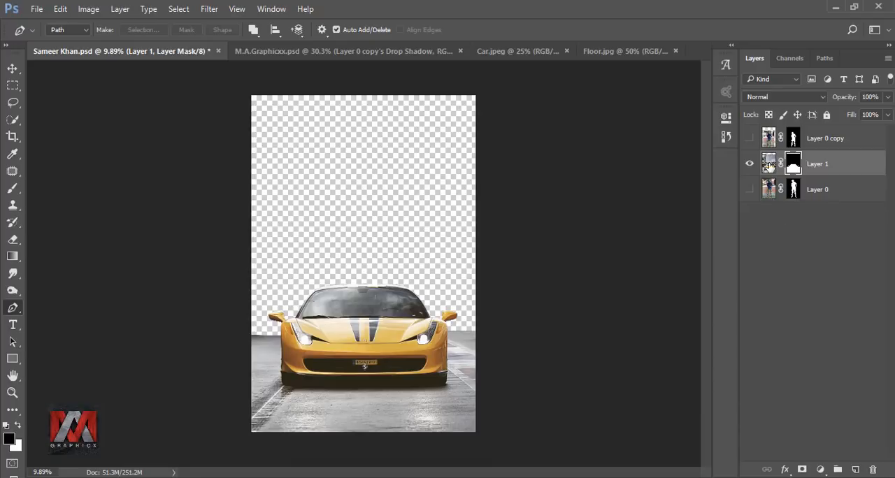
left_click(768, 165)
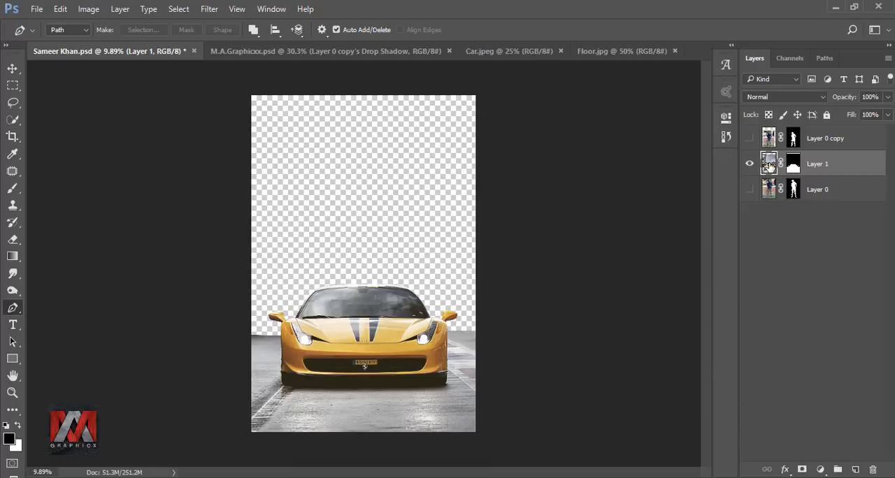
Copy the Floor.jpg picture into the car composite with the Move tool and place its layer at the bottom of the stack.
left_click(606, 51)
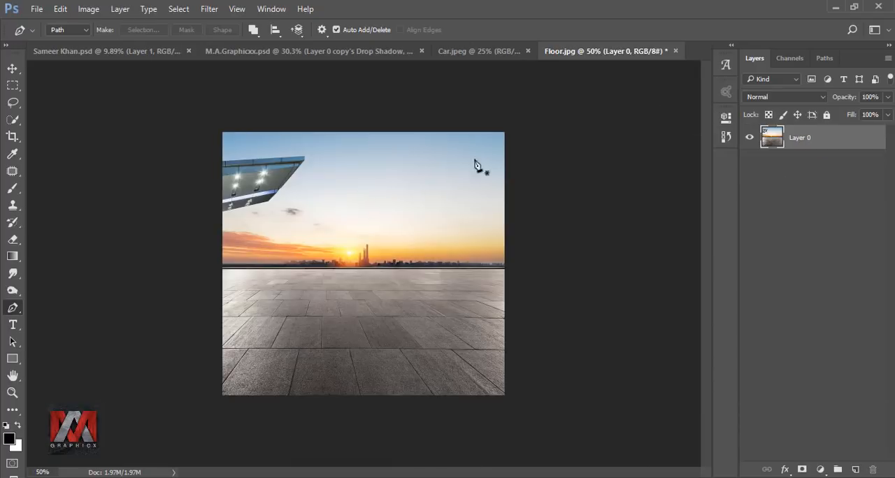
left_click(12, 67)
left_click_drag(381, 285, 236, 163)
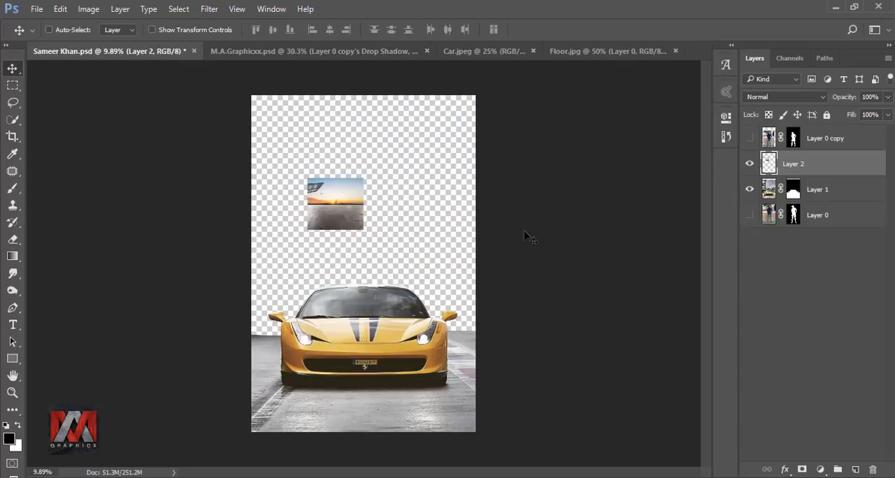
left_click_drag(793, 167, 800, 257)
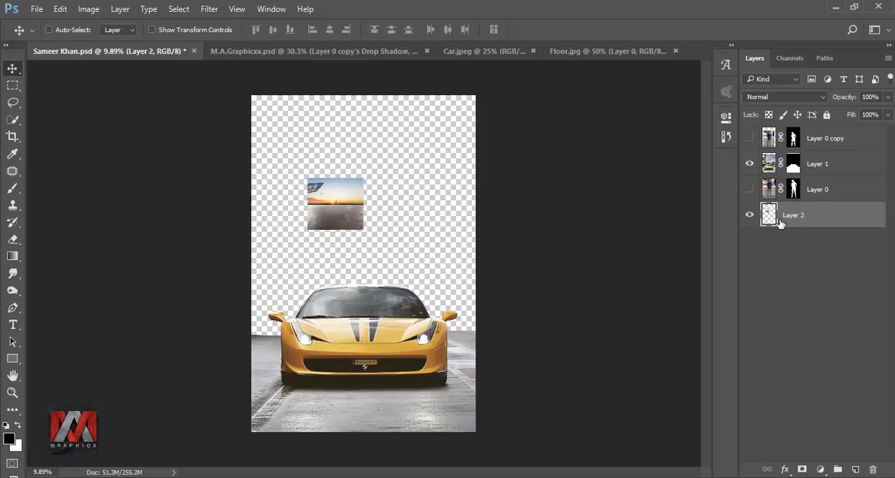
Scale the floor layer proportionally to 503% and move it down so its horizon sits behind the car.
key("ctrl+t")
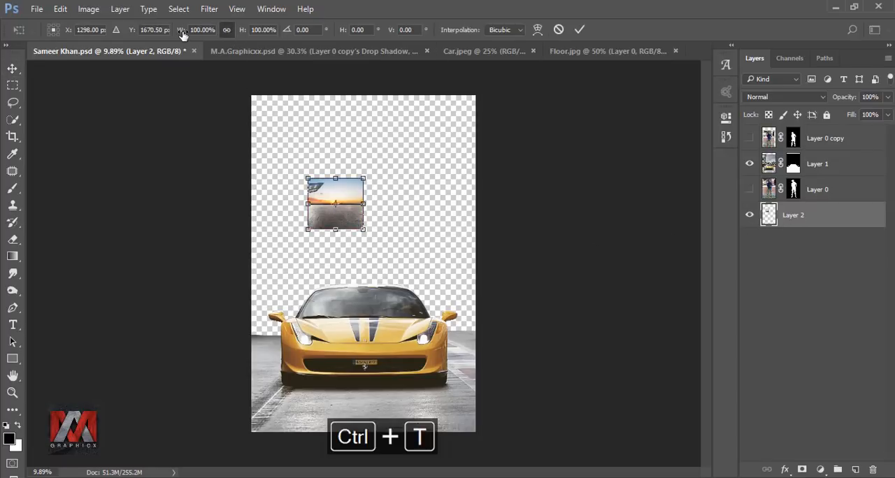
left_click_drag(183, 30, 450, 69)
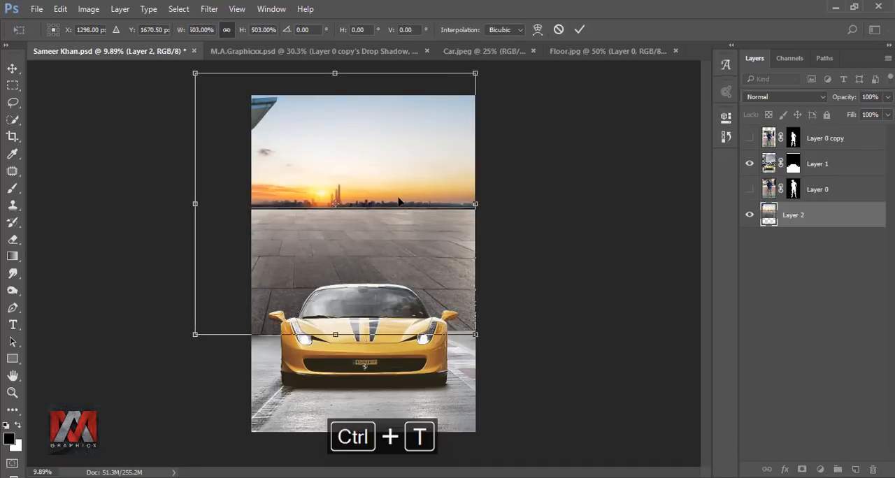
left_click_drag(398, 201, 439, 336)
key("shift+Up")
key("shift+Up")
key("shift+Up")
key("shift+Up")
key("shift+Up")
key("shift+Up")
key("shift+Up")
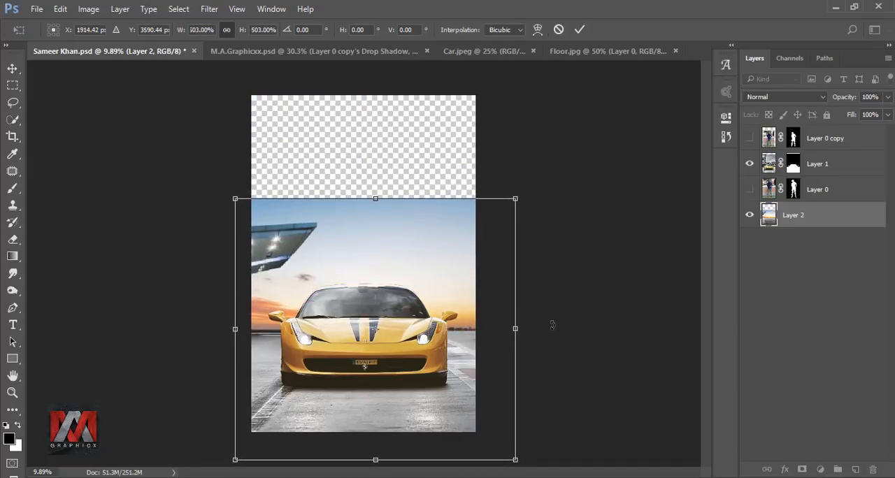
Nudge the floor layer down to Y 3600.56 px while trying small sideways shifts.
key("shift+Down")
key("shift+Down")
key("shift+Right")
key("shift+Right")
key("shift+Right")
key("shift+Right")
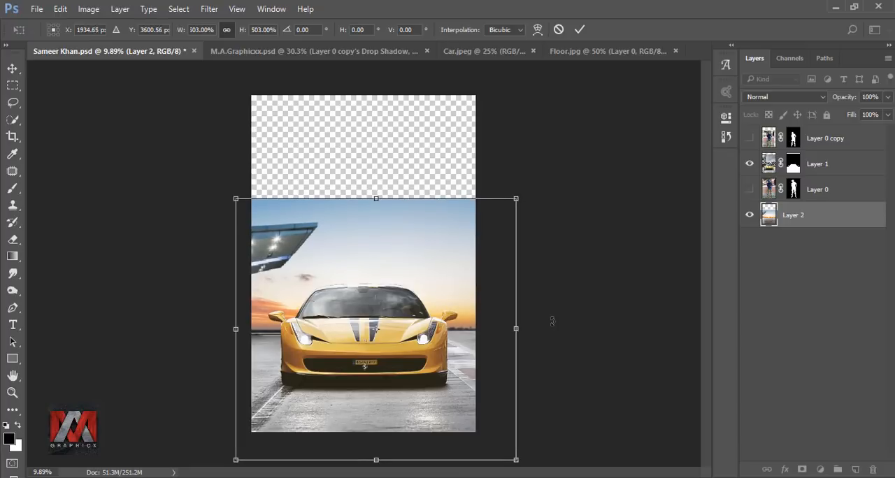
key("shift+Left")
key("shift+Left")
key("shift+Left")
key("shift+Left")
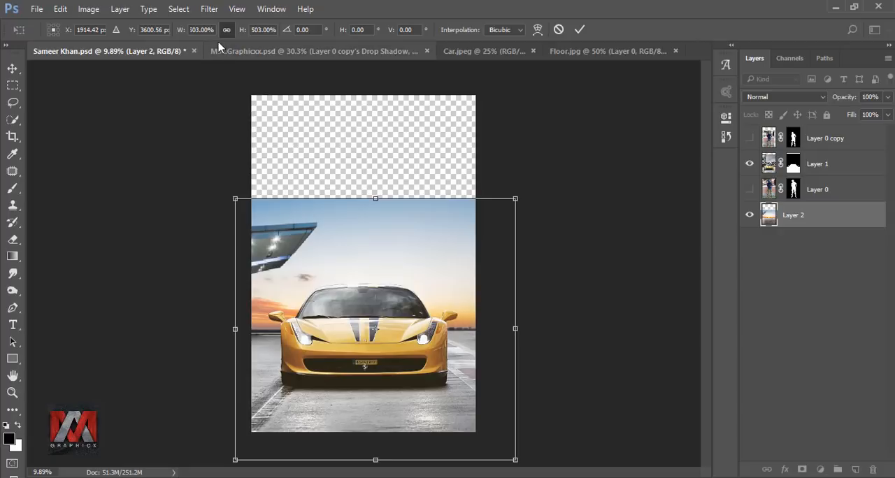
Scale the floor layer proportionally to 968% so the sky fills the canvas, position it at X 1728 px, Y 3580.33 px, and apply the transform.
left_click_drag(180, 33, 253, 47)
left_click_drag(312, 58, 486, 73)
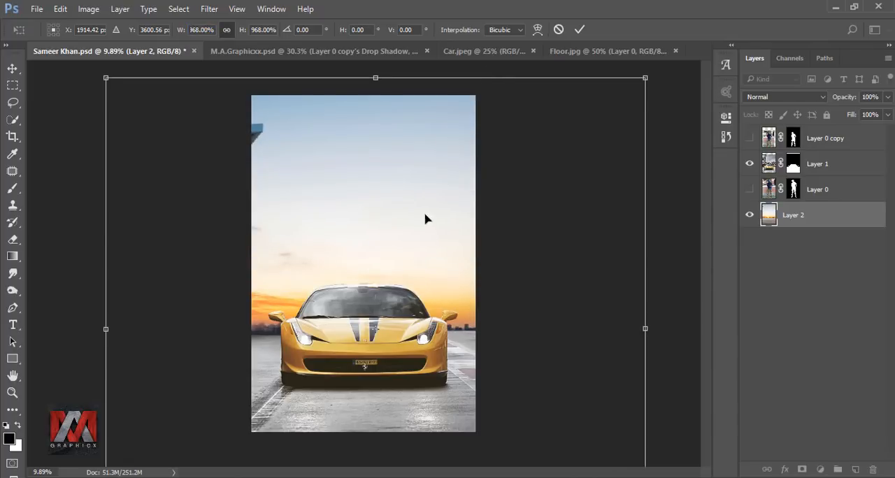
mouse_move(425, 220)
left_mouse_down()
mouse_move(419, 198)
mouse_move(413, 220)
left_mouse_up()
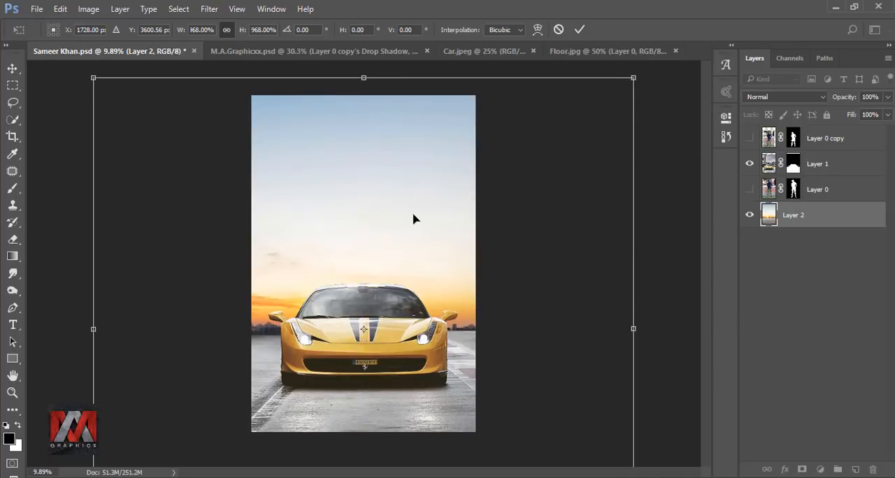
key("Up")
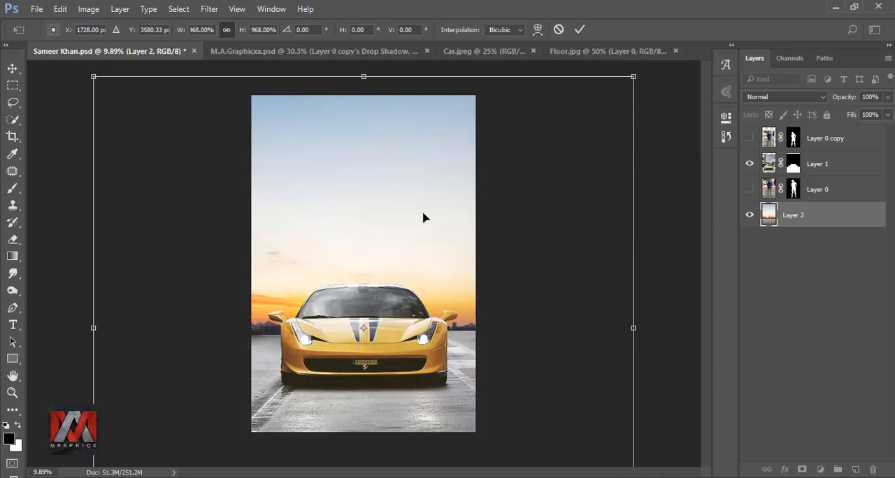
left_click(576, 32)
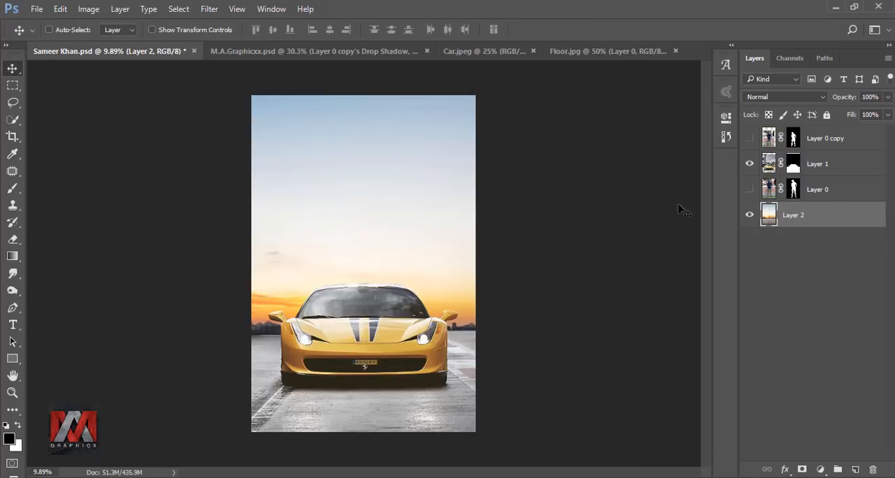
Select Layer 0 copy and make the cut-out man visible in front of the car.
left_click(768, 141)
left_click(750, 140)
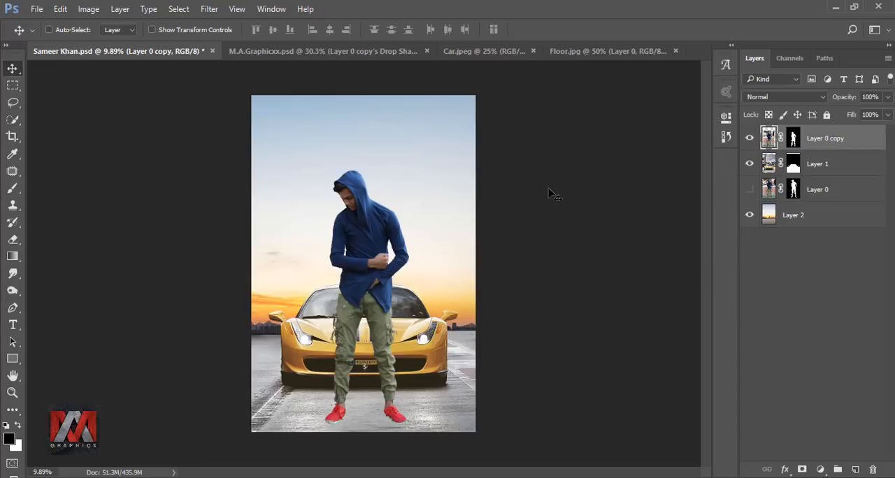
key("ctrl+0")
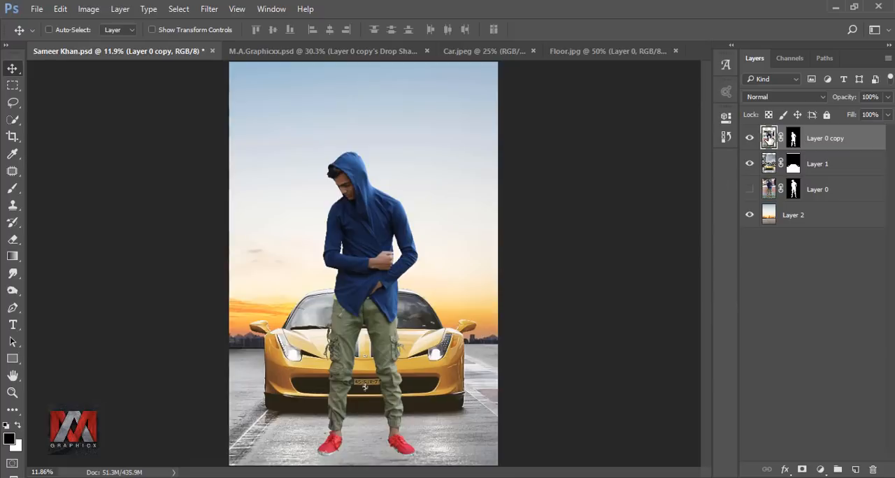
Add a new empty layer directly above car Layer 1 and ready the Brush tool at the man's shoes.
left_click(769, 165)
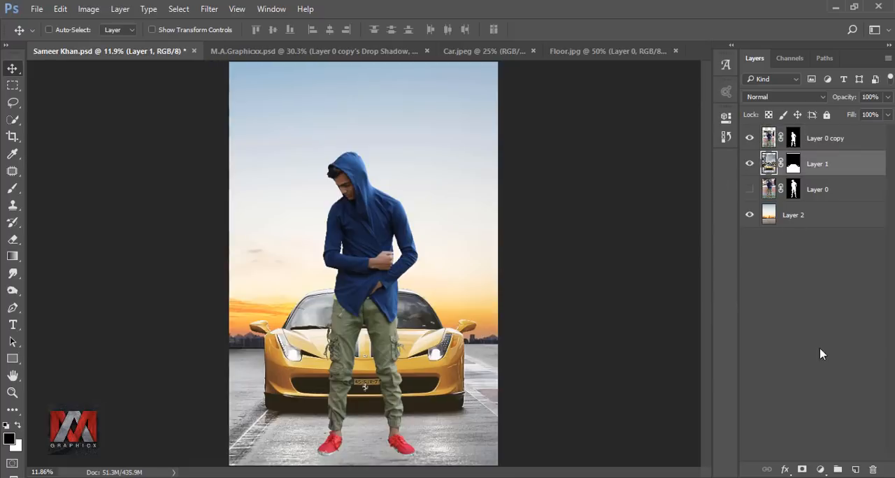
left_click(855, 469)
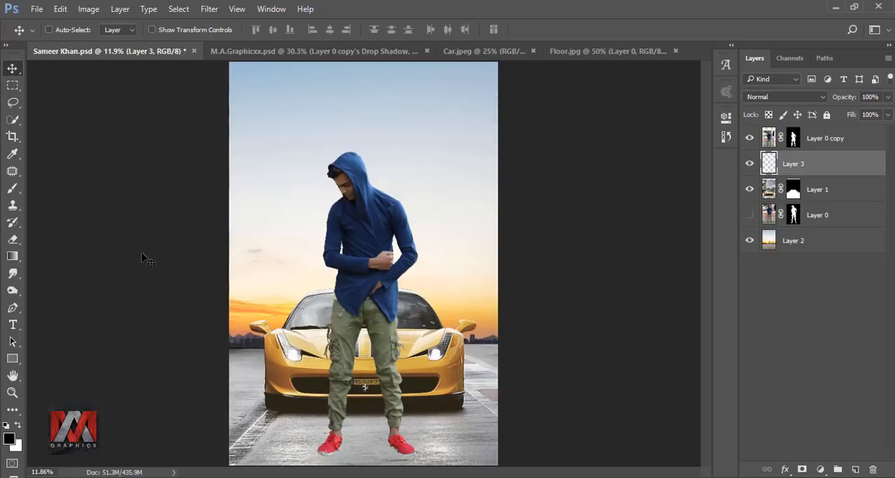
left_click(14, 189)
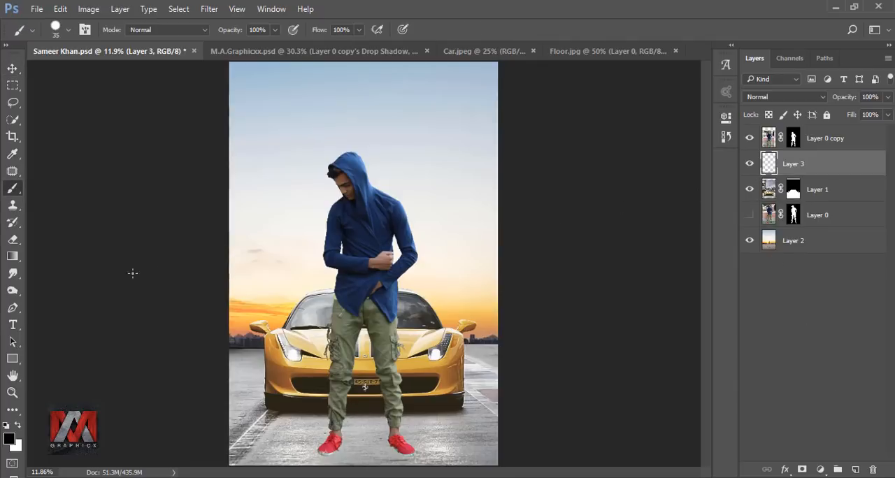
scroll(325, 395, "up", 9)
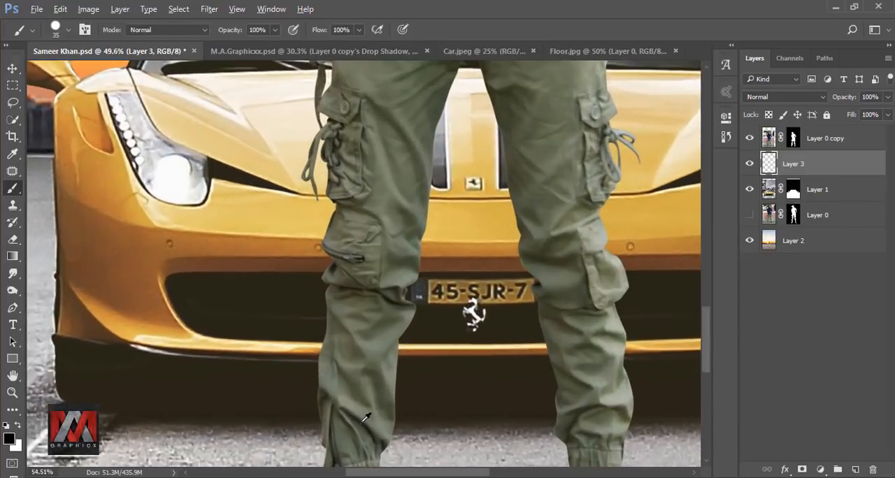
scroll(410, 381, "down", 10)
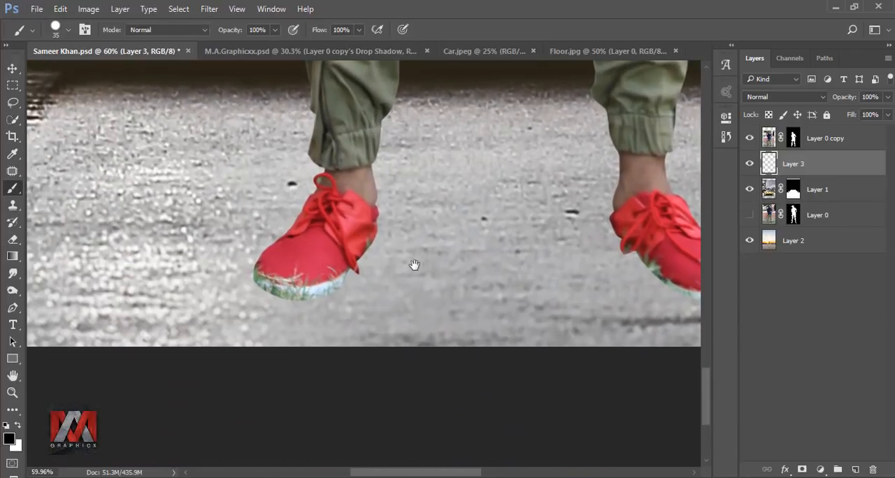
scroll(363, 269, "up", 4)
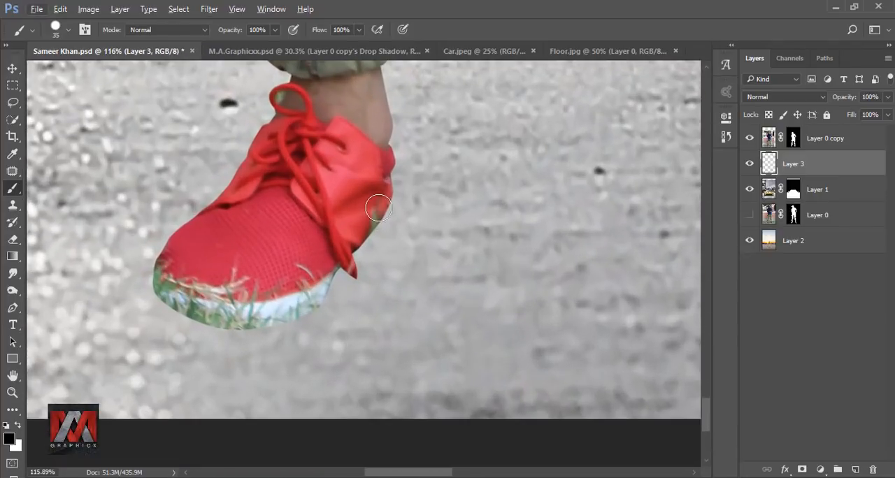
Reduce the brush size to 15 px and undo a black test stroke beneath the shoe.
key("bracketleft")
key("bracketleft")
key("bracketleft")
key("bracketleft")
left_click_drag(368, 231, 337, 262)
key("ctrl+z")
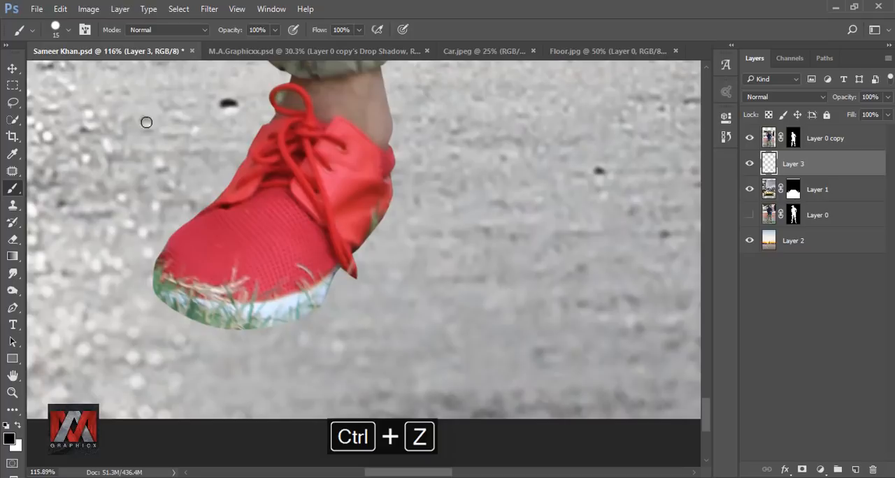
Paint thin black contact shadows along the soles of both shoes on Layer 3 with a 15 px soft round brush at 0% hardness.
left_click(57, 32)
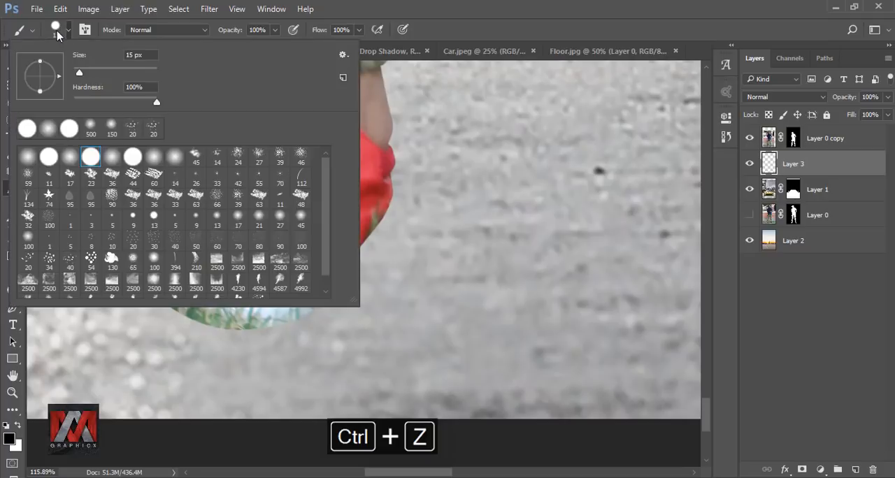
left_click(48, 130)
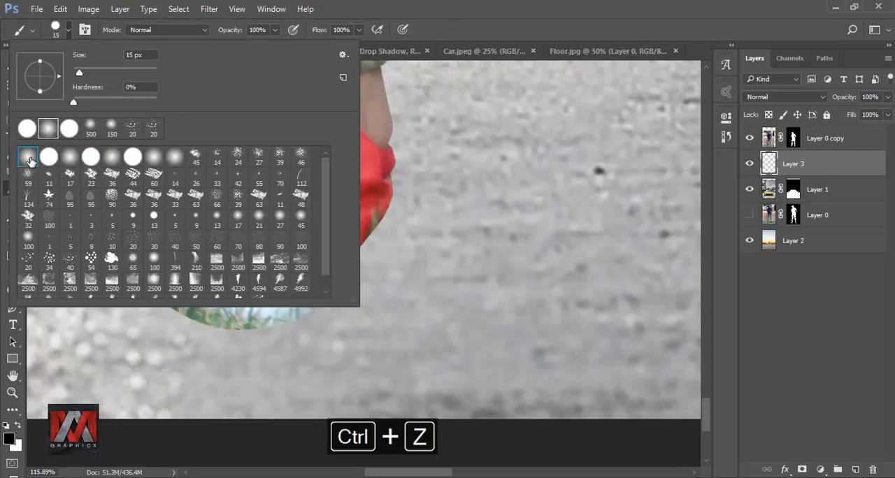
left_click(370, 189)
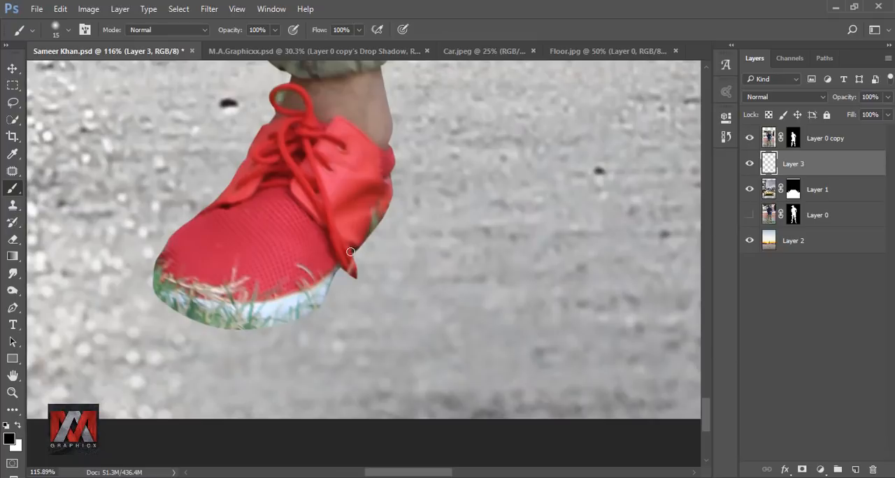
mouse_move(352, 253)
left_mouse_down()
mouse_move(290, 325)
mouse_move(225, 331)
mouse_move(155, 297)
left_mouse_up()
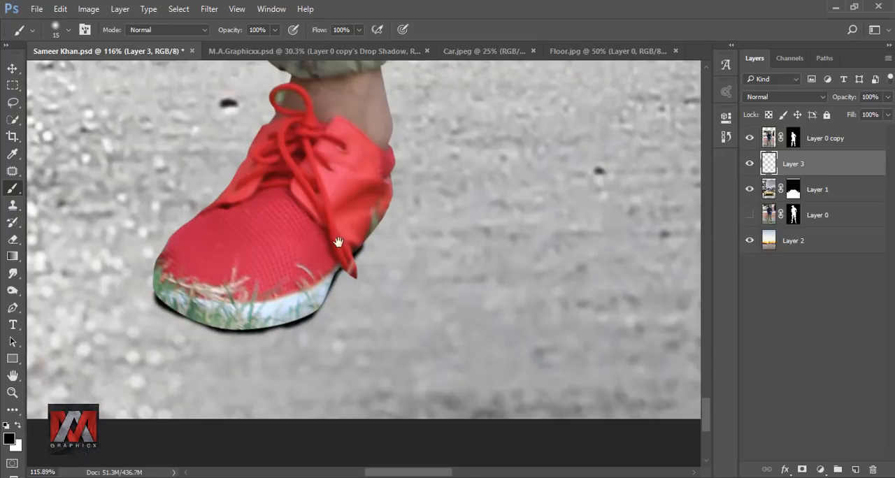
mouse_move(245, 218)
left_mouse_down()
mouse_move(300, 277)
mouse_move(364, 308)
mouse_move(422, 314)
mouse_move(463, 285)
mouse_move(443, 306)
mouse_move(394, 310)
mouse_move(309, 289)
mouse_move(250, 221)
mouse_move(286, 263)
left_mouse_up()
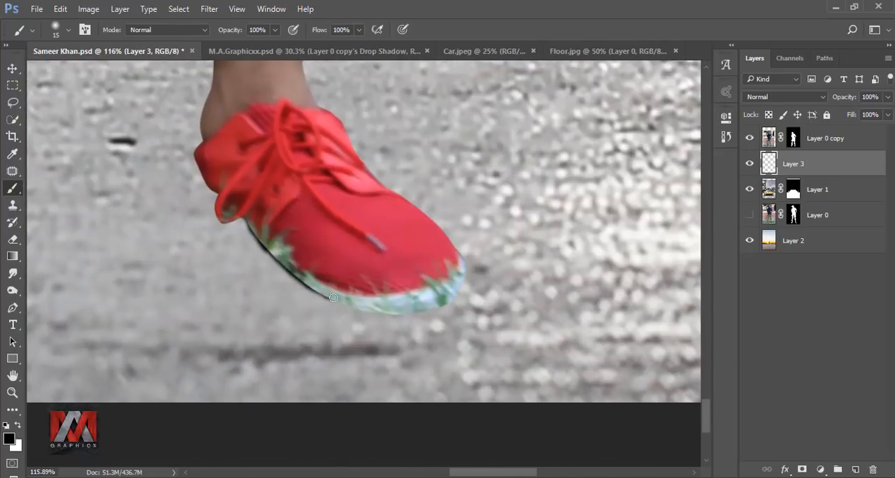
mouse_move(358, 306)
left_mouse_down()
mouse_move(392, 313)
mouse_move(449, 299)
mouse_move(427, 272)
left_mouse_up()
key("ctrl+minus")
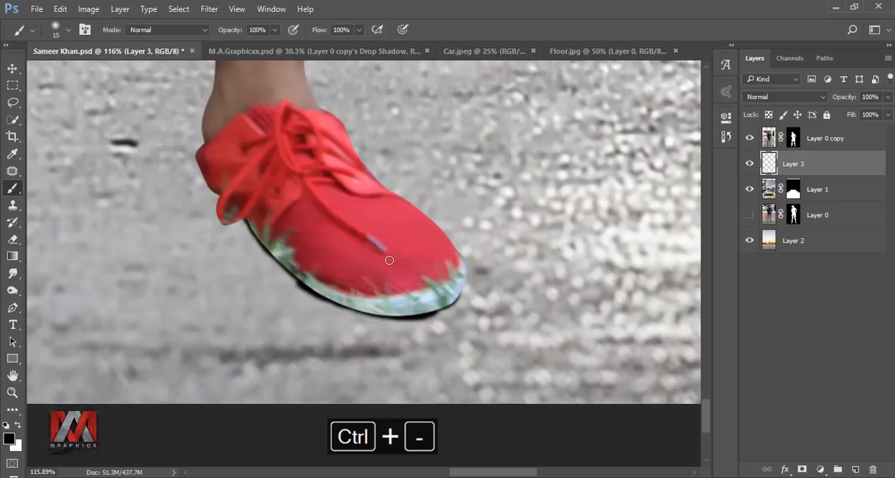
key("ctrl+0")
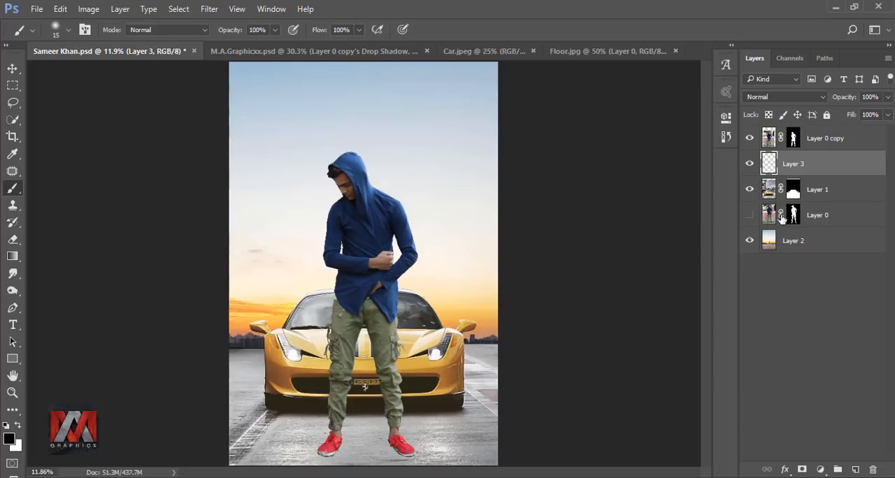
Add another empty layer and paint wide black shadows from both shoes to the canvas's lower edge with a 100 px soft brush.
left_click(855, 468)
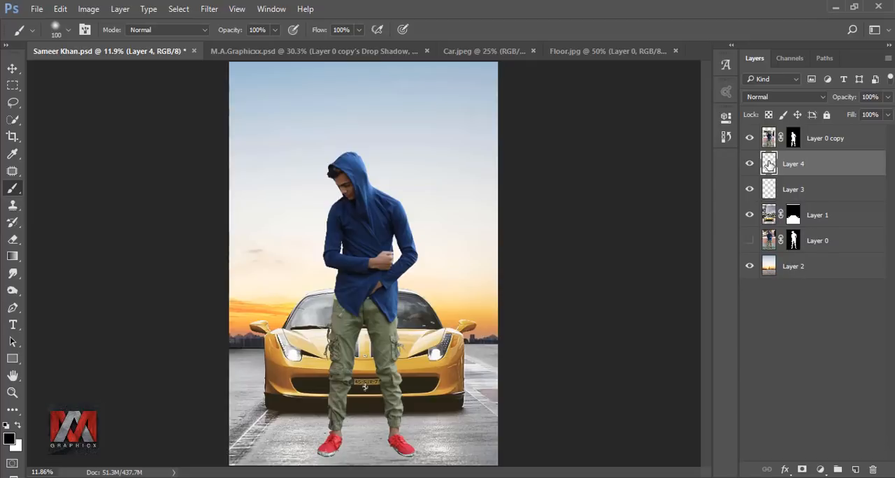
scroll(344, 449, "up", 8)
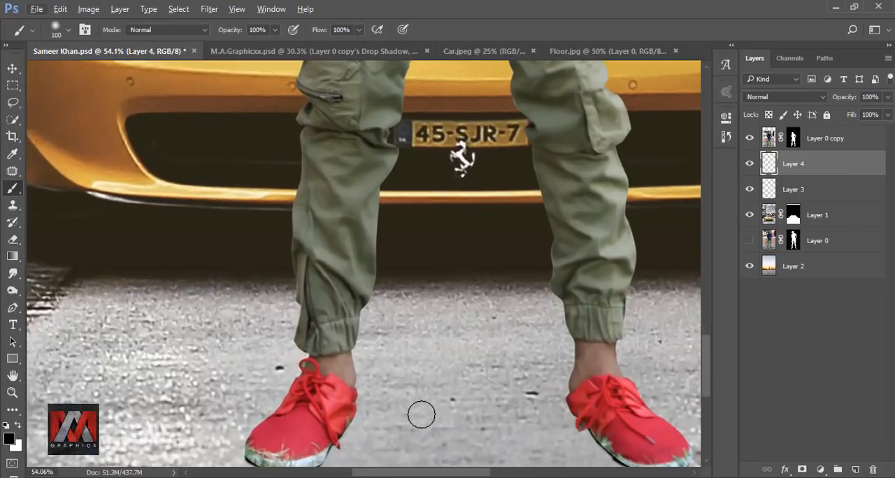
left_click_drag(421, 414, 443, 216)
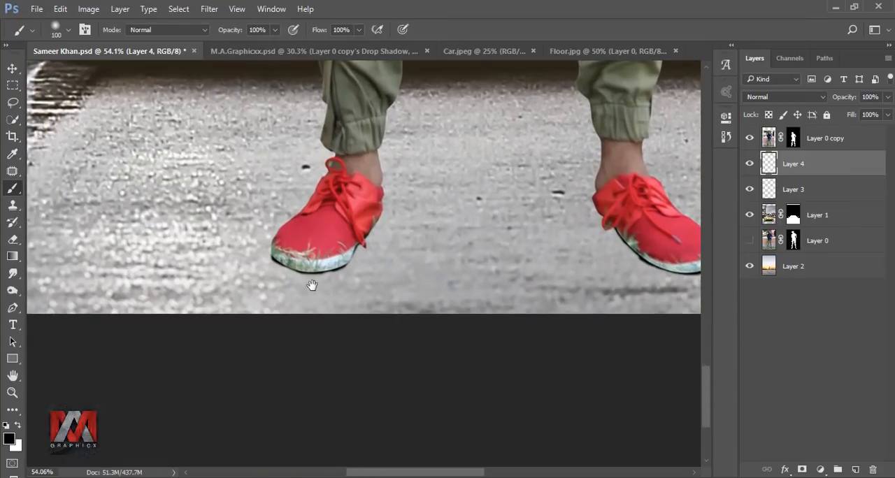
mouse_move(286, 261)
left_mouse_down()
mouse_move(306, 321)
mouse_move(328, 311)
left_mouse_up()
scroll(459, 240, "right", 3)
mouse_move(460, 239)
left_mouse_down()
mouse_move(470, 292)
mouse_move(429, 225)
mouse_move(433, 316)
mouse_move(444, 310)
mouse_move(428, 276)
mouse_move(452, 268)
mouse_move(438, 317)
left_mouse_up()
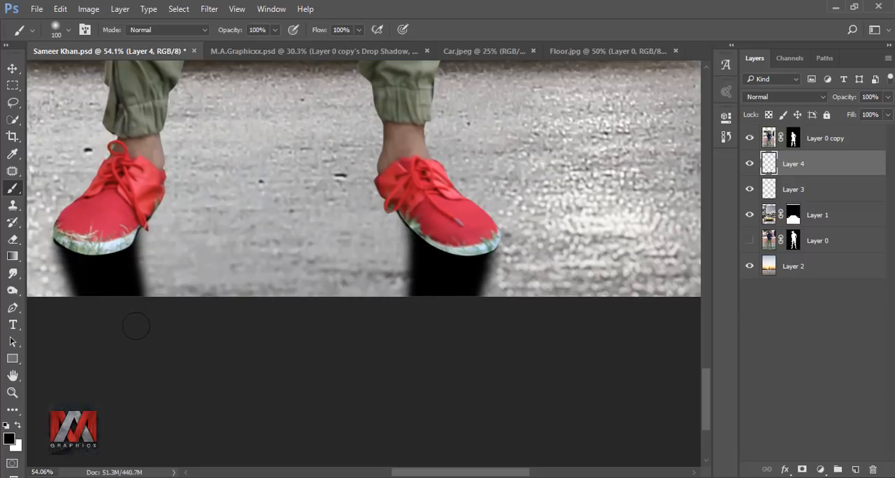
key("ctrl+minus")
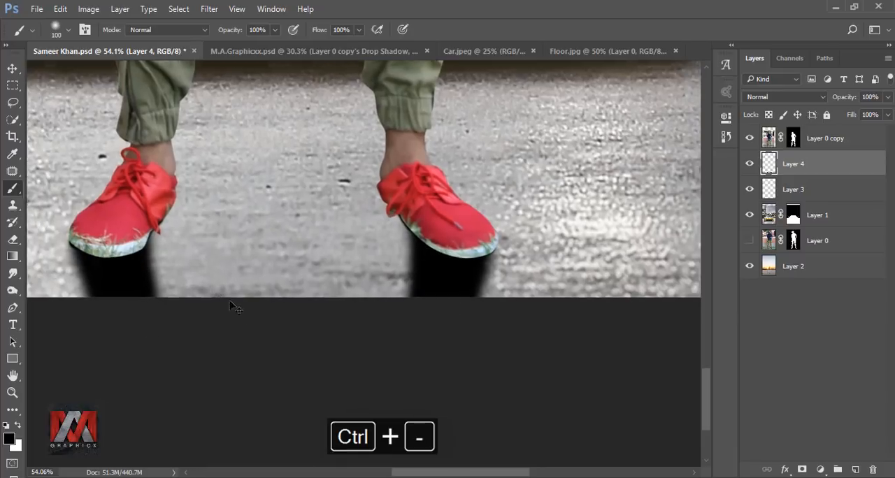
key("ctrl+minus")
key("ctrl+0")
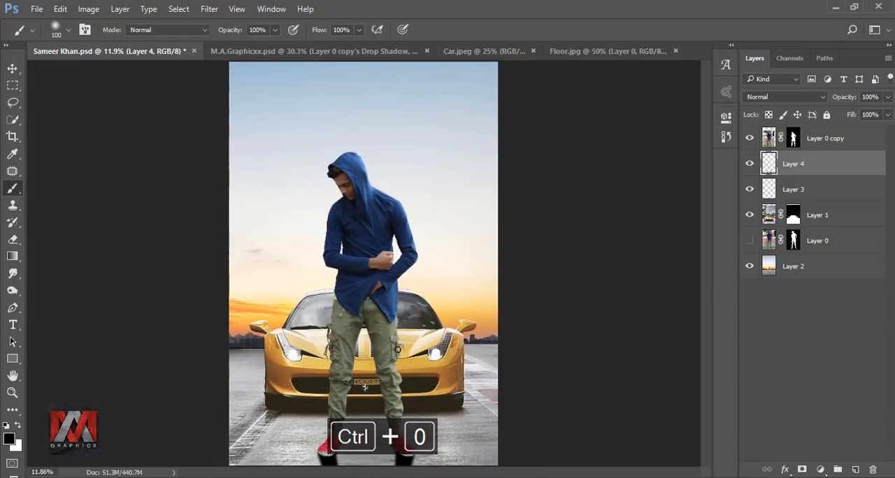
Add a layer mask to Layer 4 and fade the shoe shadows downward with reversed linear gradients.
left_click(802, 469)
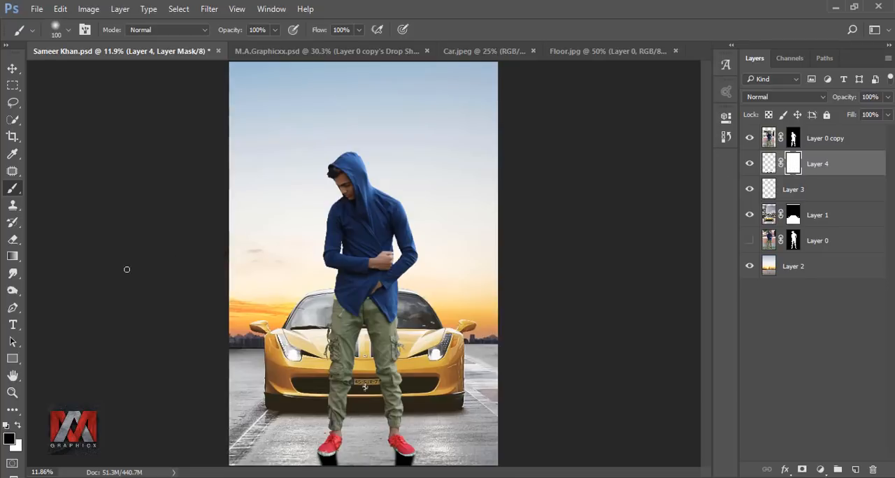
left_click(12, 256)
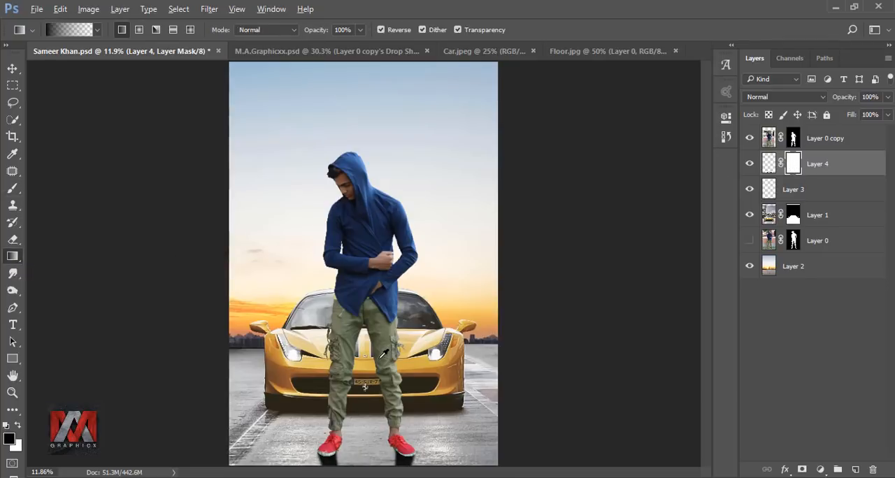
scroll(383, 355, "down", 2)
left_click_drag(367, 360, 367, 430)
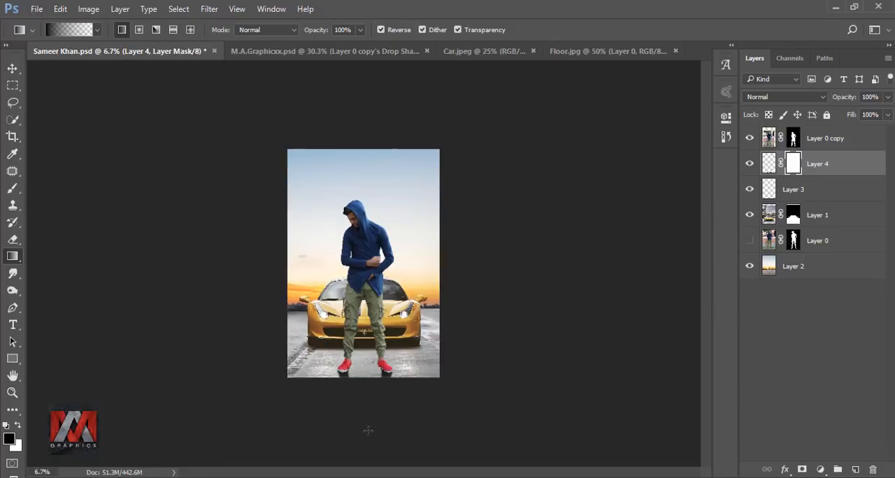
left_click_drag(365, 358, 364, 434)
key("ctrl+0")
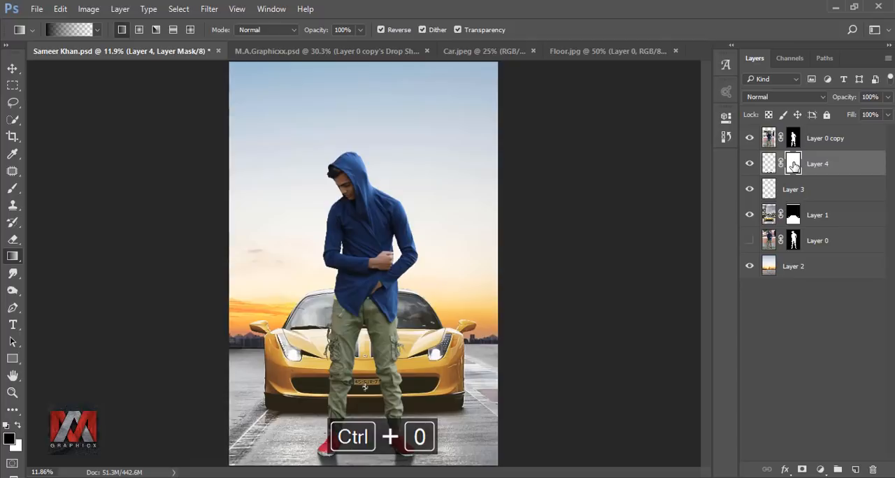
Duplicate Layer 4 to strengthen the shoe shadows, compare with the copy hidden and shown, and target the copy's mask.
key("ctrl+j")
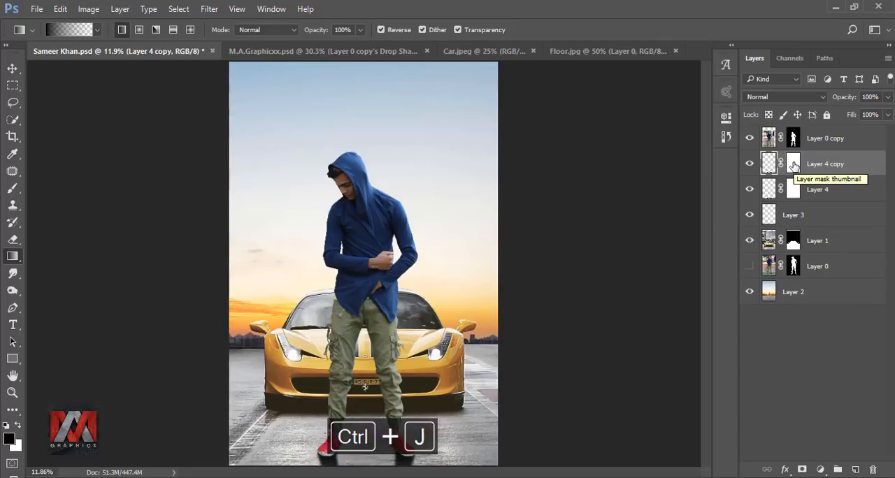
left_click(750, 164)
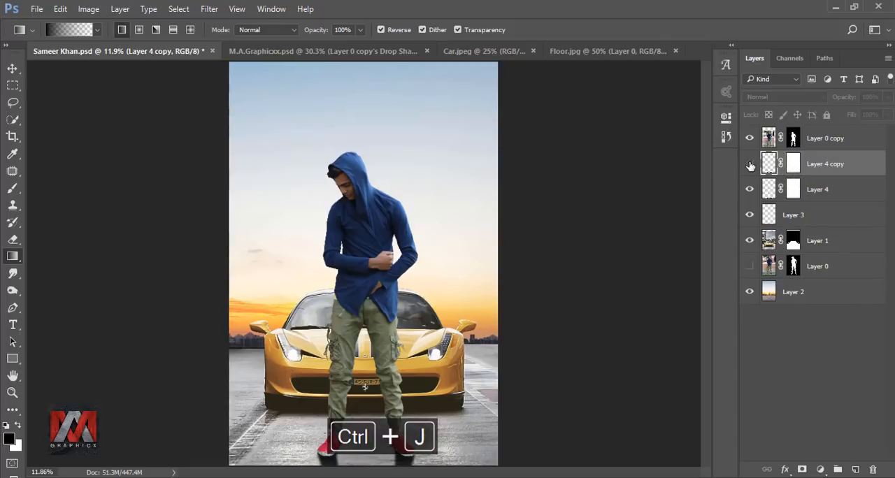
left_click(749, 165)
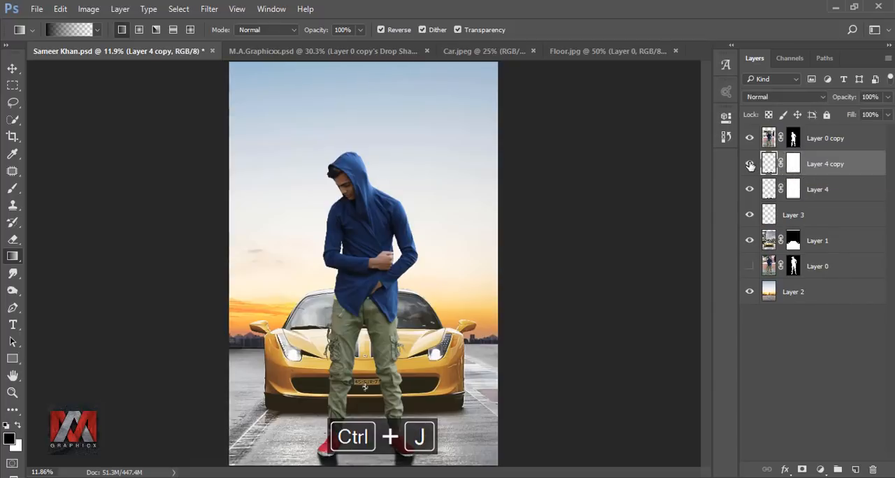
left_click(792, 163)
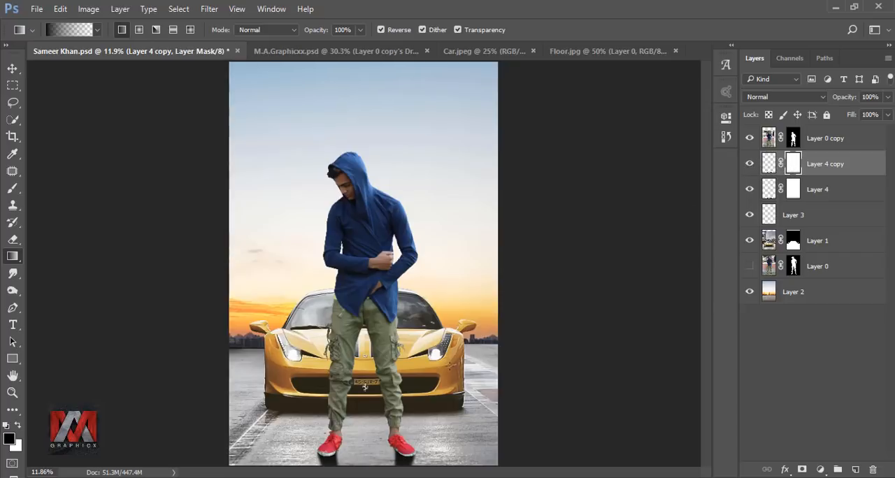
Fade the duplicated shoe shadows toward the canvas's lower edge with a reversed linear gradient on Layer 4 copy's mask.
scroll(367, 445, "up", 3)
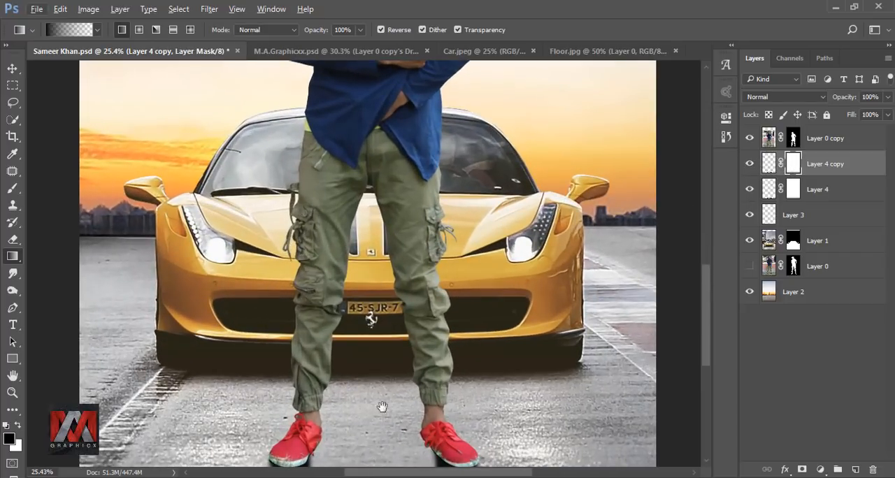
left_click_drag(381, 408, 373, 286)
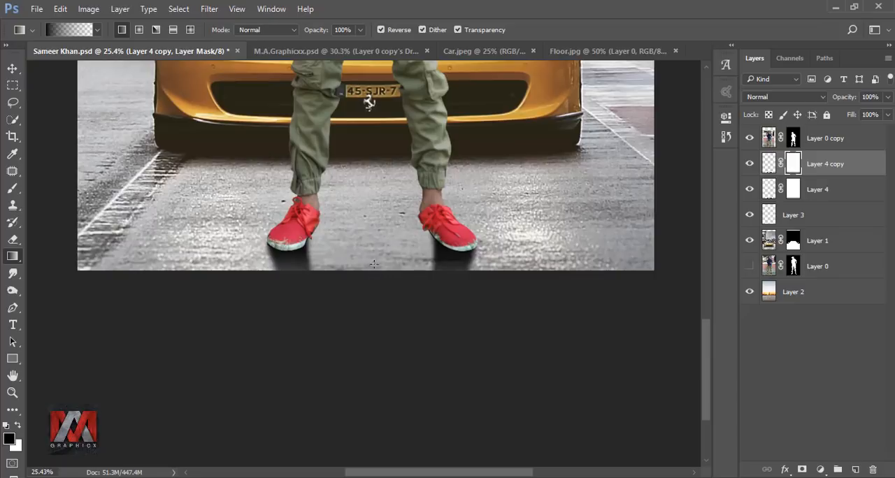
left_click_drag(374, 224, 374, 303)
key("ctrl+0")
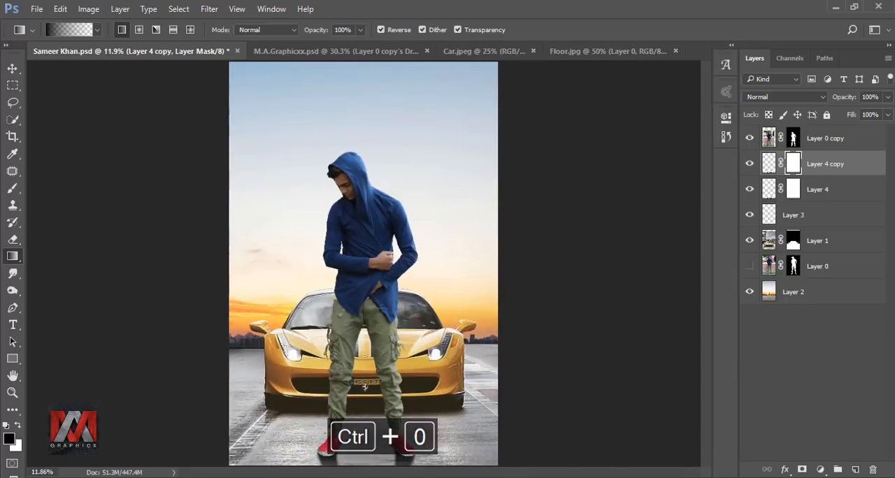
Duplicate the man's masked Layer 0 copy and hide the layer it was copied from.
left_click(820, 141)
key("ctrl+j")
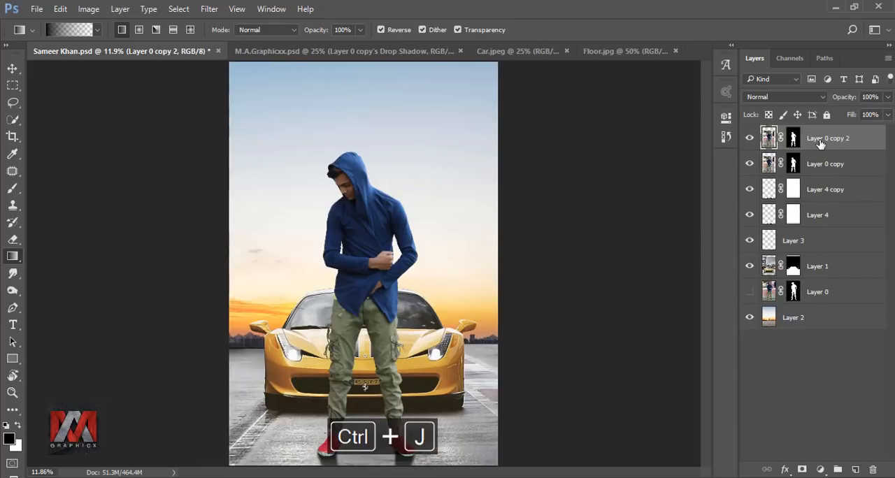
left_click(750, 163)
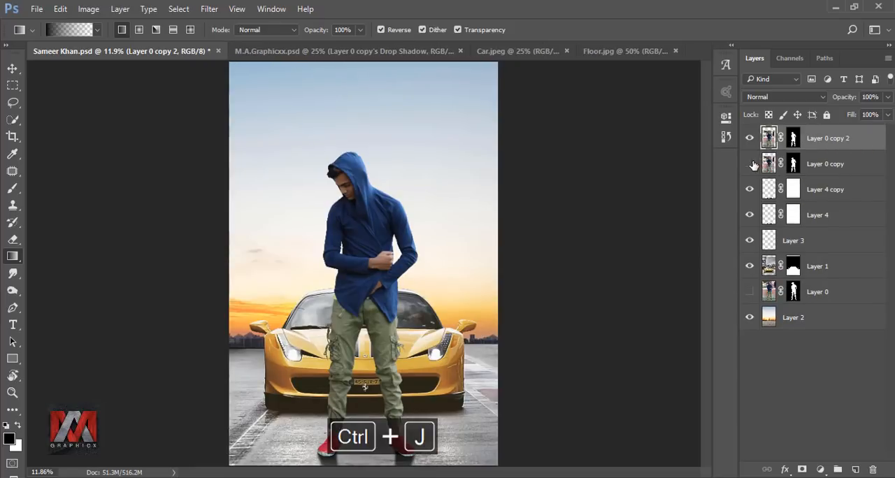
Convert Layer 0 copy 2 to a smart object, rasterize it so its mask is baked in, and save the document.
right_click(813, 142)
left_click(710, 230)
right_click(792, 138)
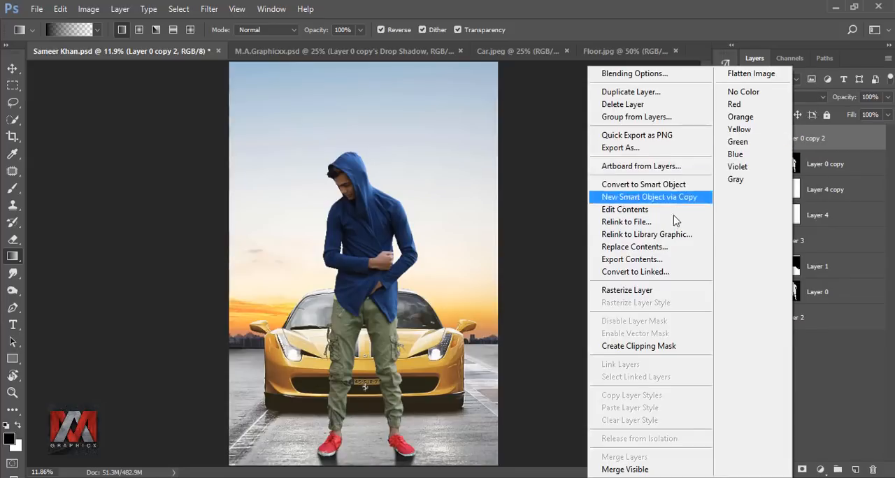
left_click(654, 291)
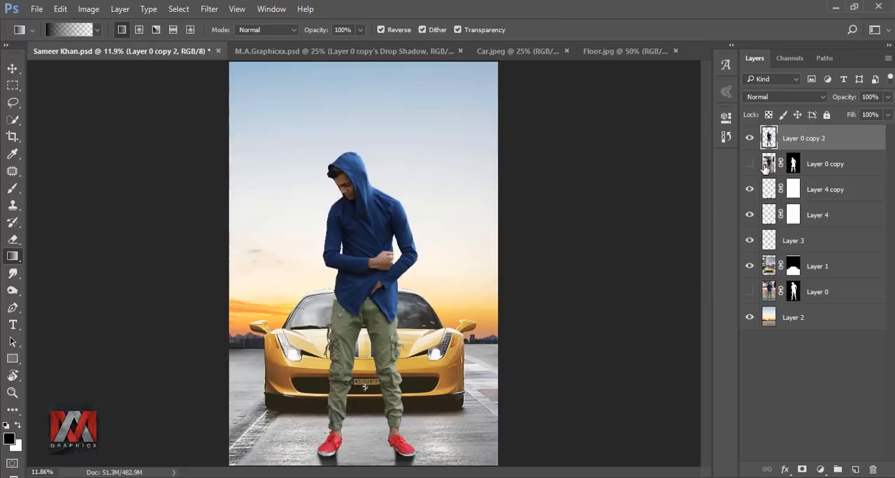
key("ctrl+s")
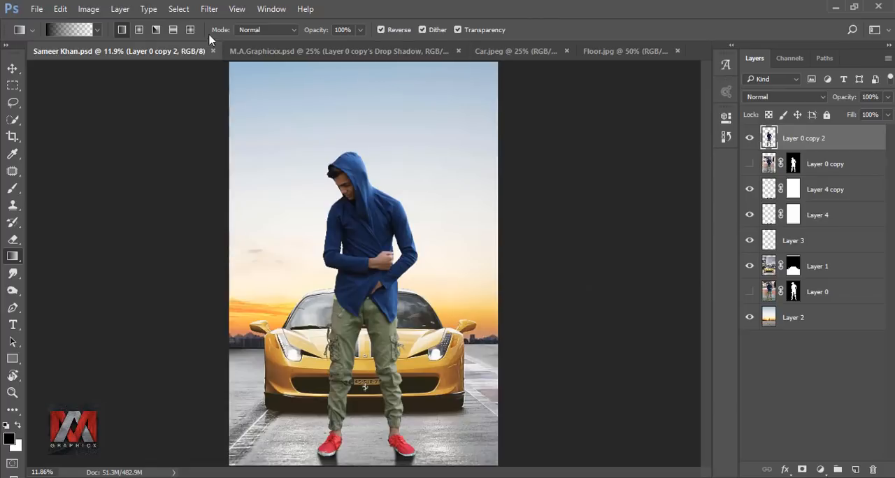
Open Layer 0 copy 2 in the Camera Raw Filter and set Exposure +0.20, Contrast +9, Highlights +10 and Shadows +6.
left_click(209, 9)
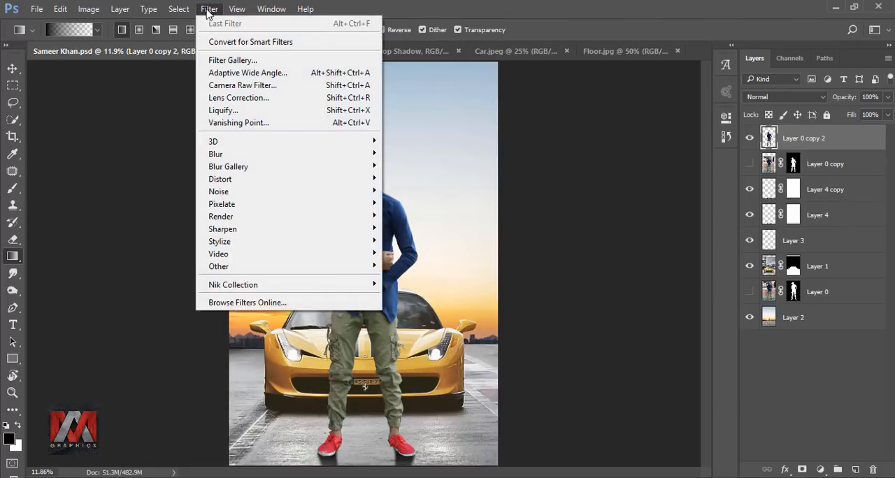
left_click(218, 87)
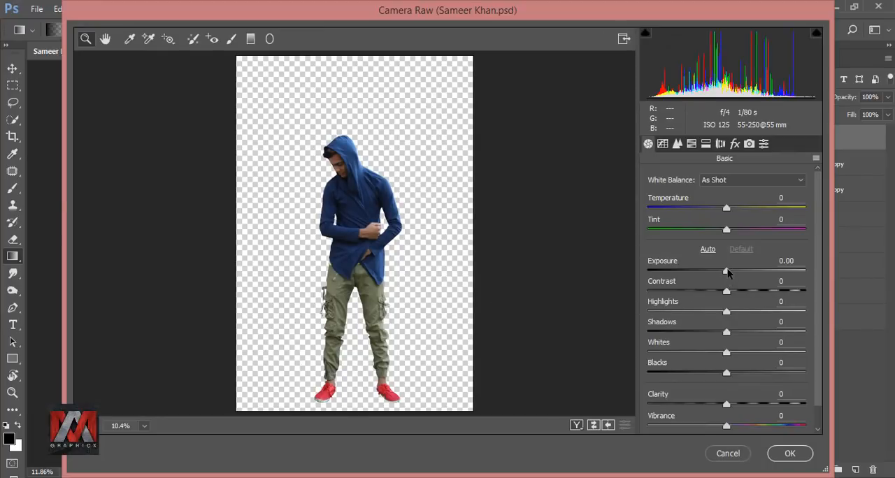
left_click_drag(727, 273, 731, 334)
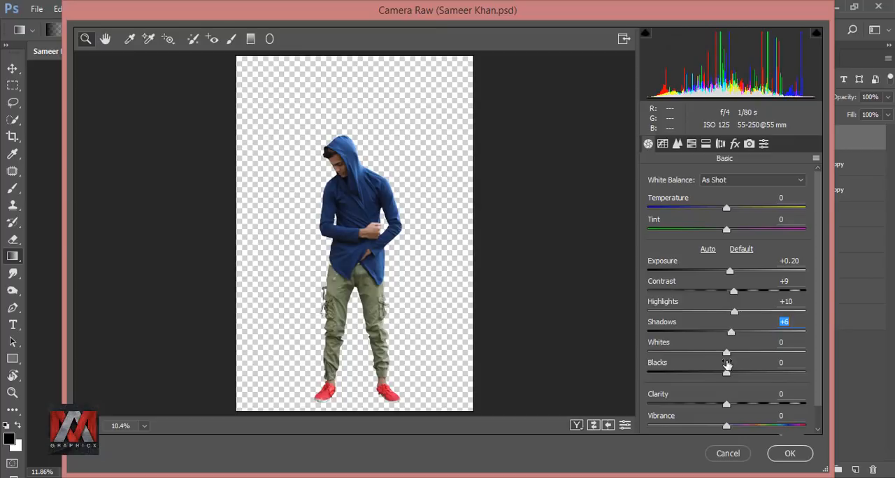
Set Vibrance to +19 and Clarity to +7, apply the Camera Raw filter, and compare the man with the unfiltered layer.
left_click(727, 426)
left_click_drag(730, 432, 742, 433)
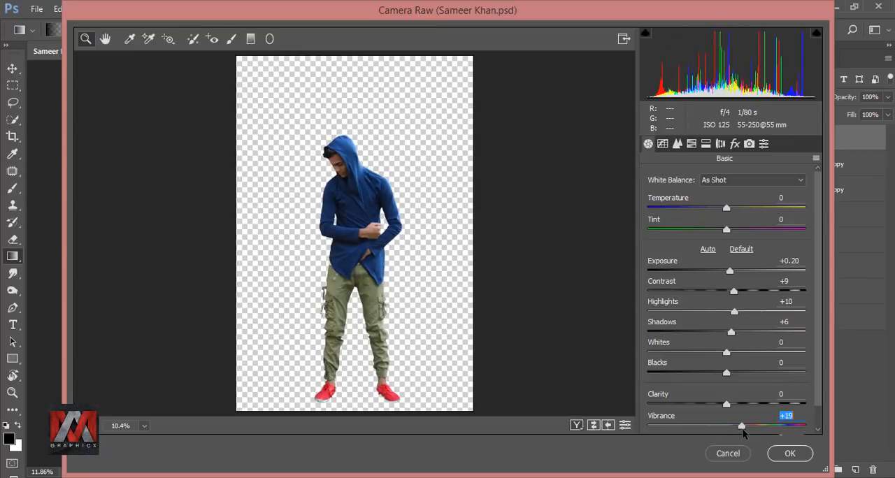
left_click_drag(726, 403, 732, 405)
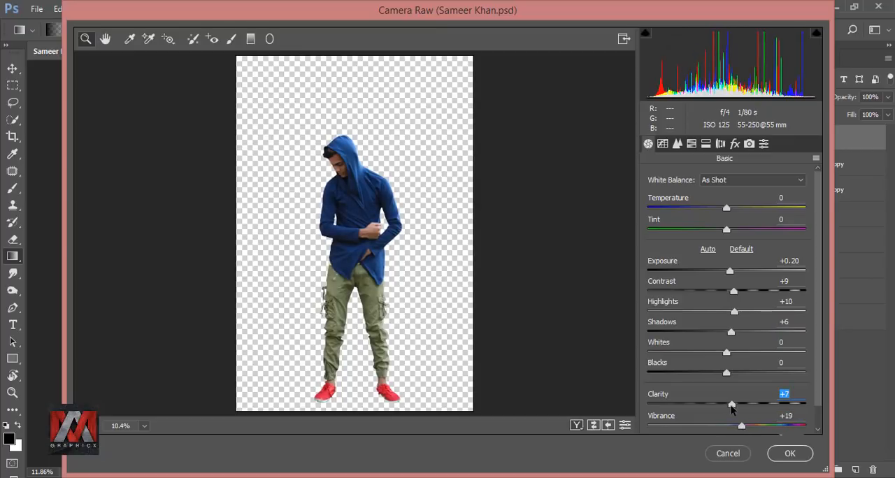
left_click(790, 454)
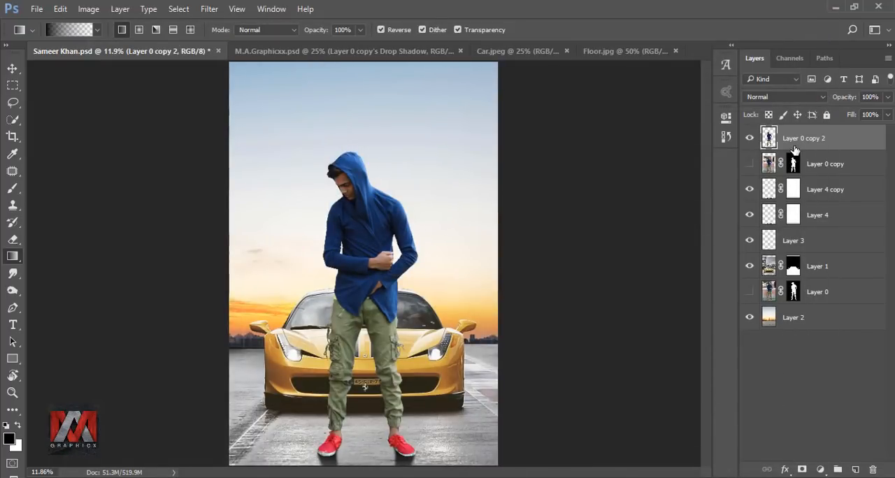
left_click(749, 163)
left_click(749, 138)
left_click(750, 163)
Add a linear black-to-transparent gradient fill layer at 90° above Layer 2 and shift the gradient down toward the floor.
left_click(796, 318)
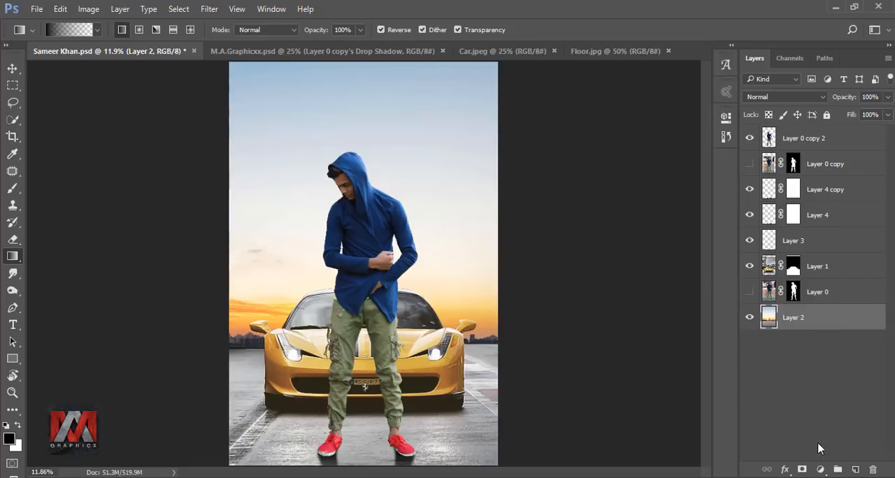
left_click(819, 469)
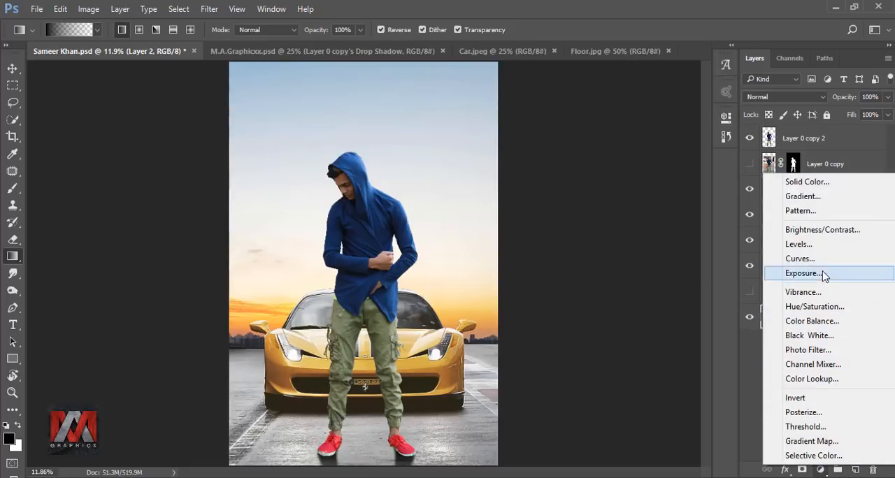
left_click(813, 197)
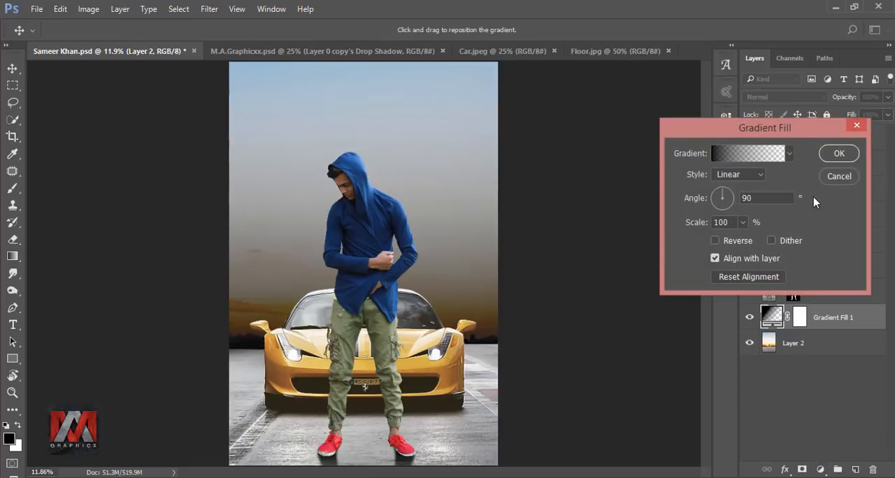
left_click_drag(476, 250, 487, 340)
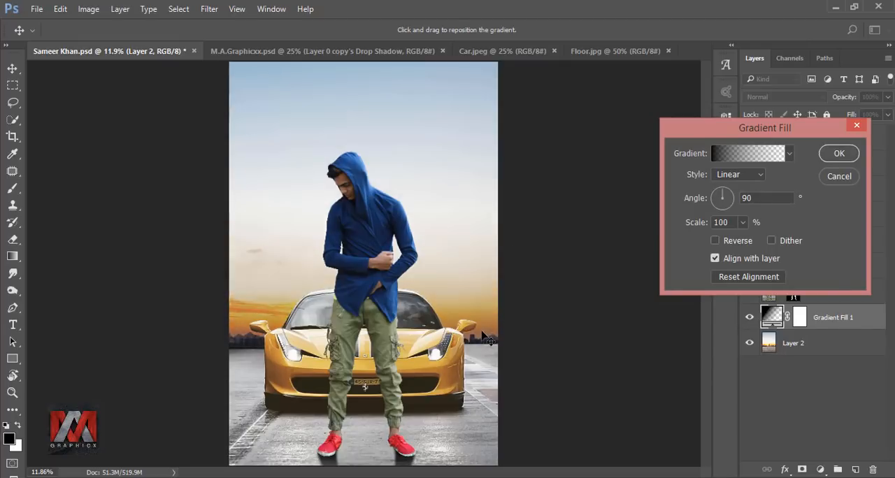
Delete the fill gradient's end color stop, recolor the remaining stop to sky blue 80b3d6, and apply the gradient fill.
left_click(737, 156)
left_click(747, 289)
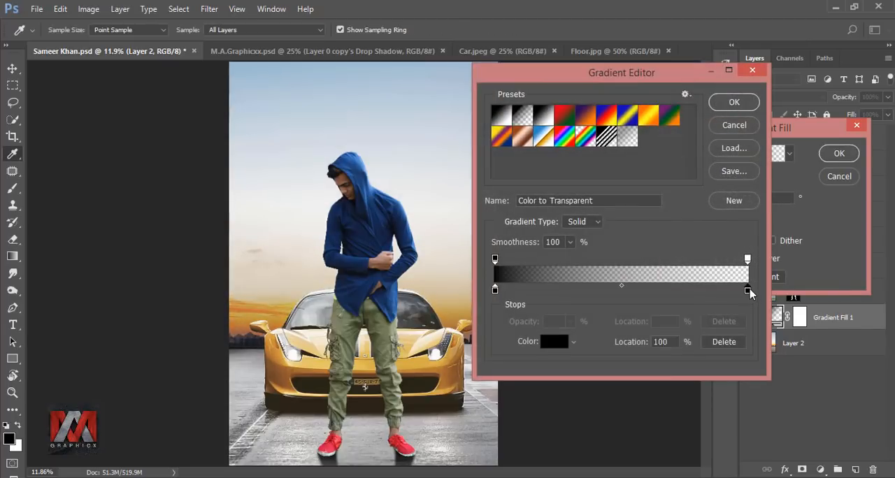
left_click(723, 341)
left_click(497, 292)
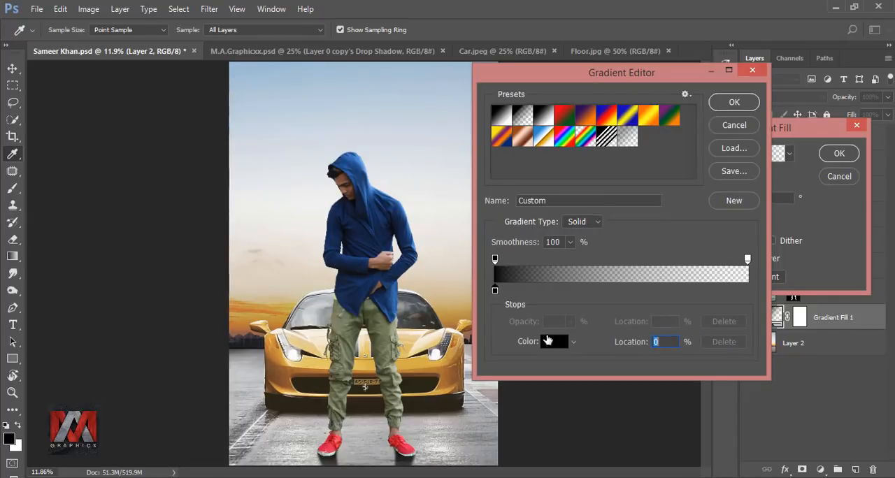
left_click(553, 341)
left_click(241, 69)
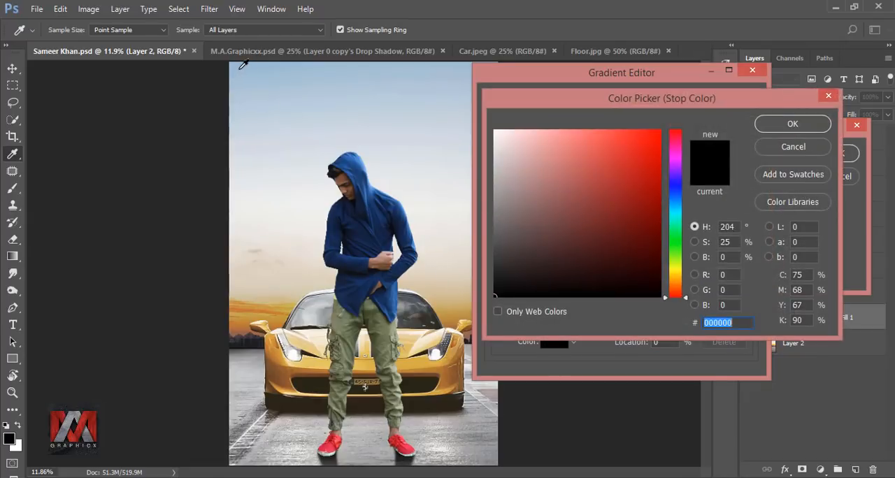
mouse_move(535, 165)
left_mouse_down()
mouse_move(555, 137)
mouse_move(566, 169)
mouse_move(561, 157)
left_mouse_up()
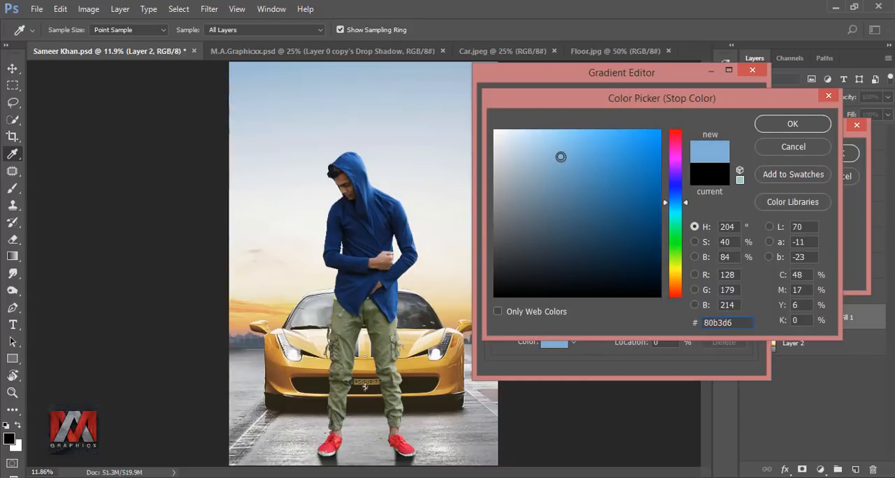
left_click(785, 126)
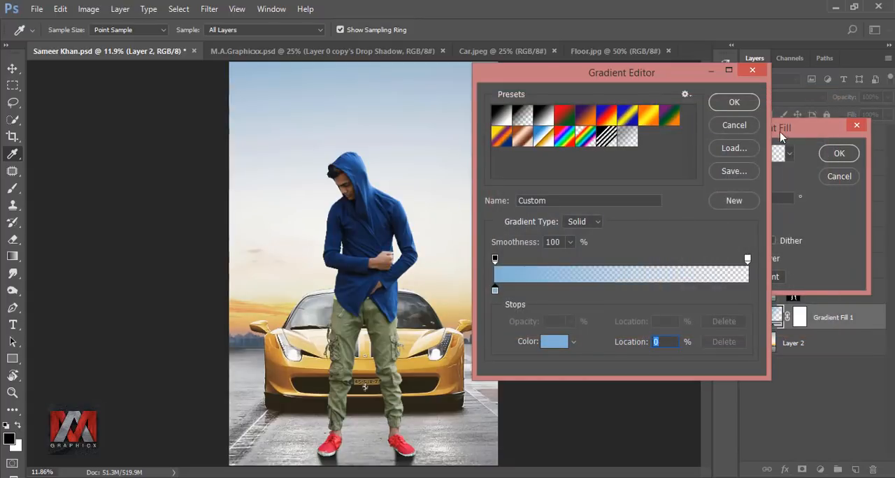
left_click(745, 104)
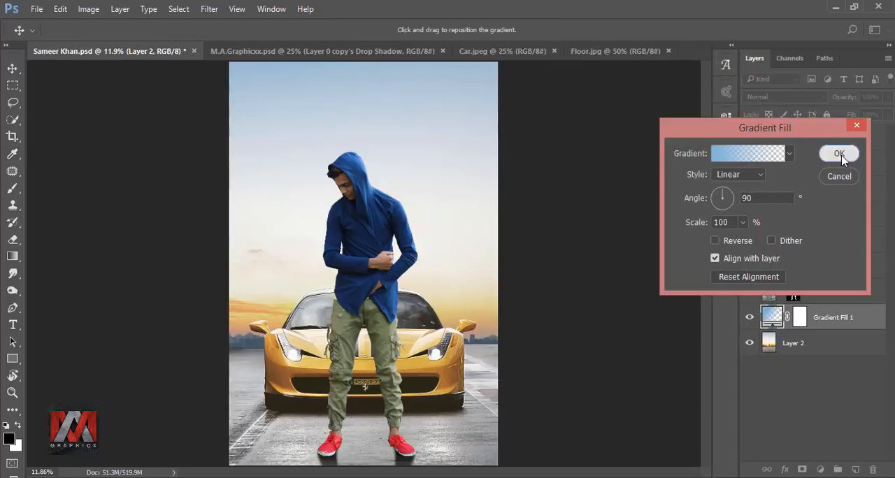
left_click(839, 153)
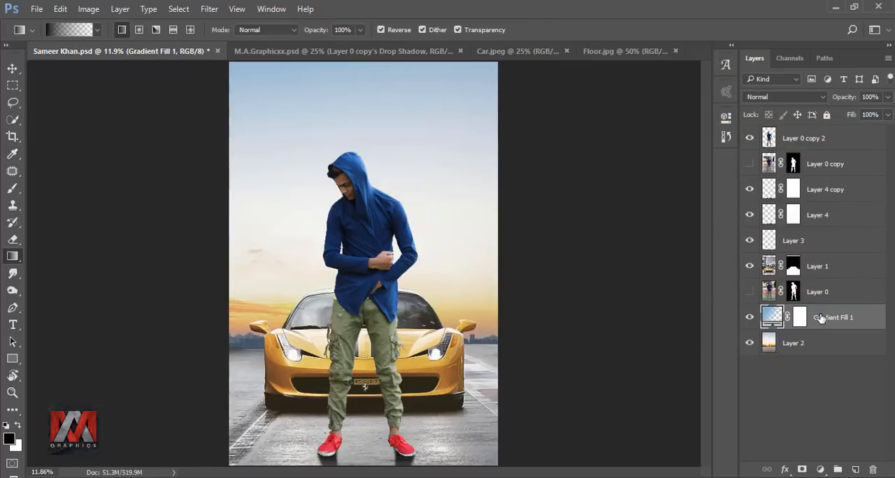
Move Gradient Fill 1 above Layer 1, set its angle to -90°, shift the blue up into the sky, and compare with it hidden.
left_click_drag(821, 317, 830, 261)
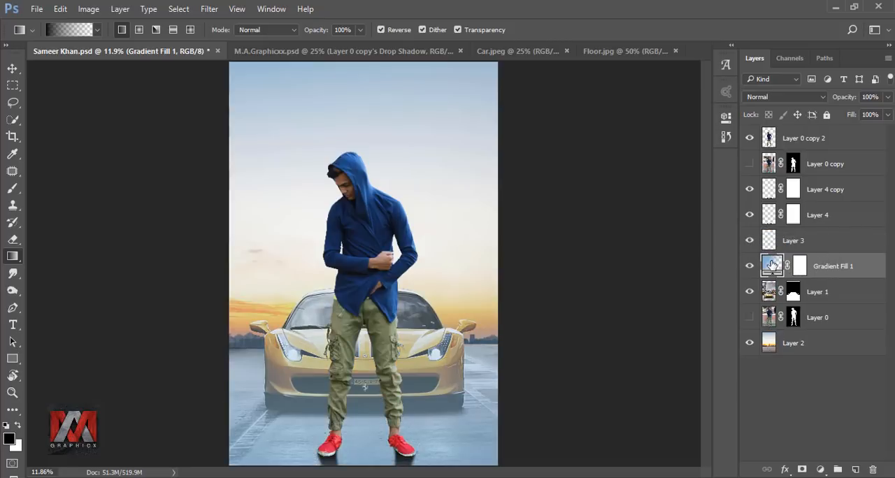
double_click(772, 264)
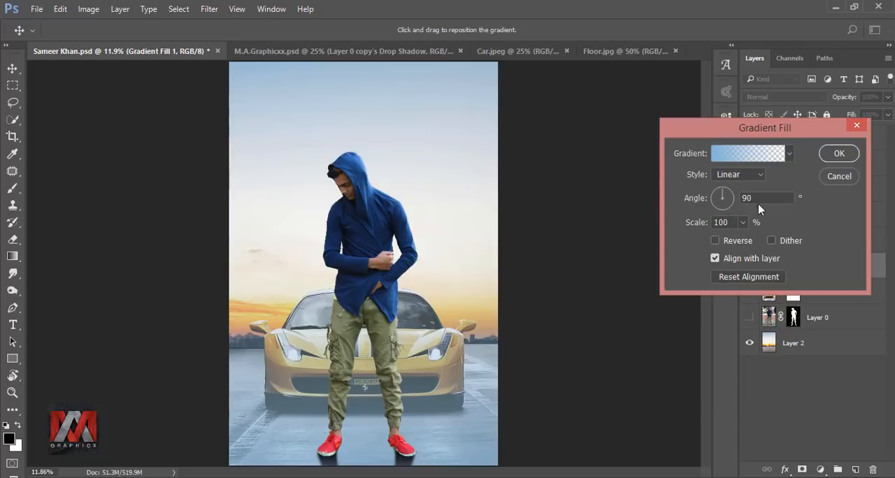
left_click_drag(724, 197, 722, 217)
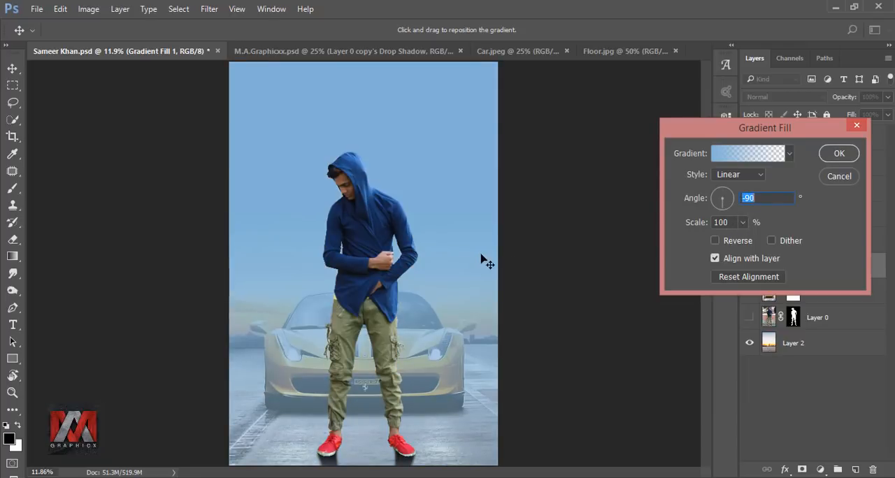
left_click_drag(485, 260, 461, 188)
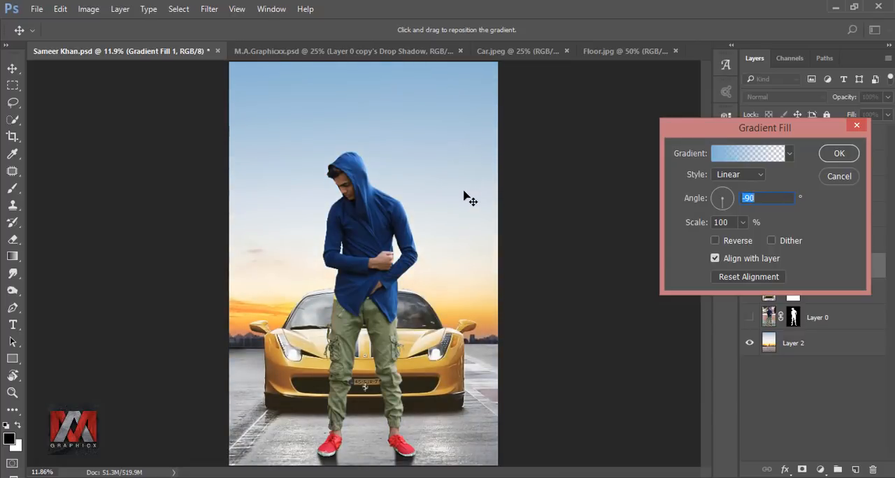
left_click(839, 154)
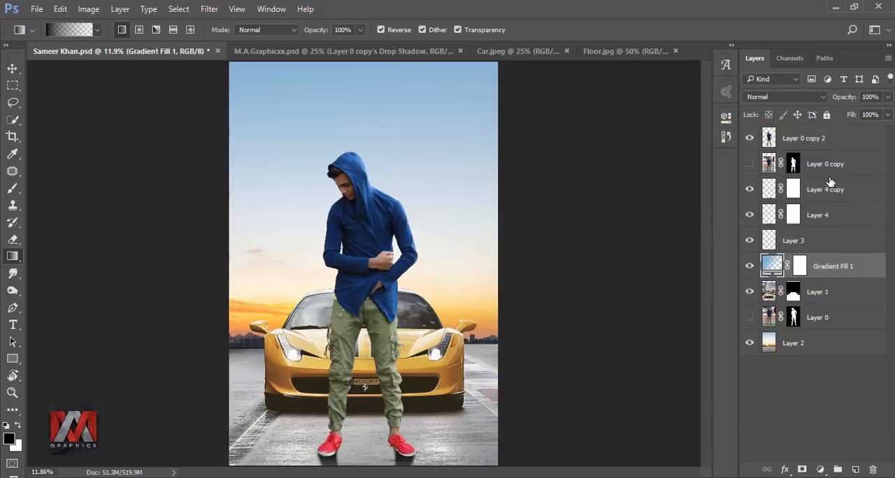
left_click(749, 267)
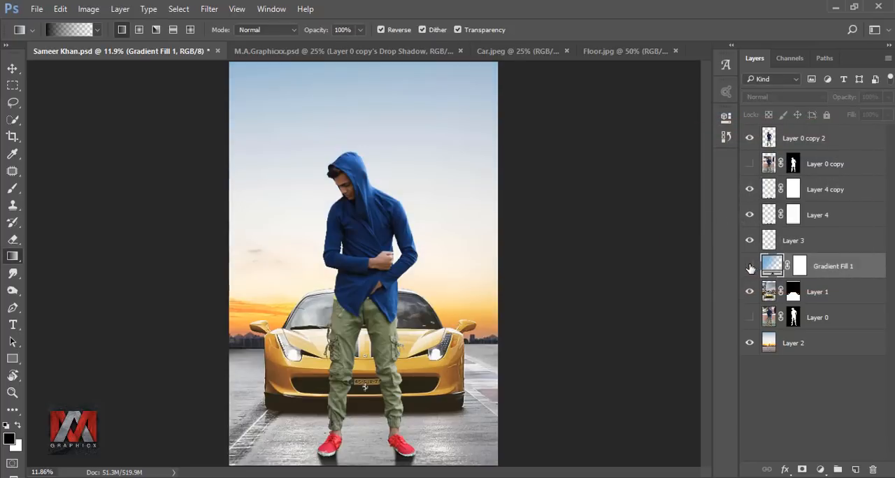
left_click(750, 266)
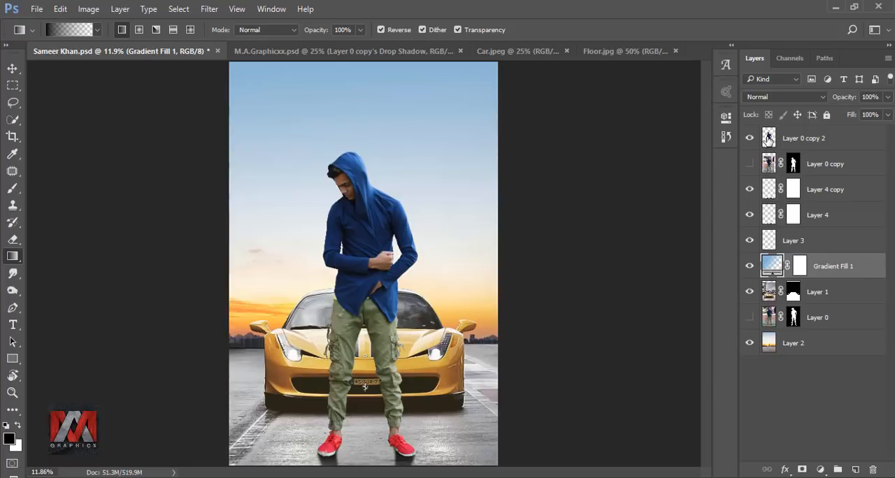
Add a black-to-transparent gradient fill above Layer 0 copy 2, shift it down to the floor's lower edge, compare it hidden, and reselect Layer 0 copy 2.
left_click(768, 139)
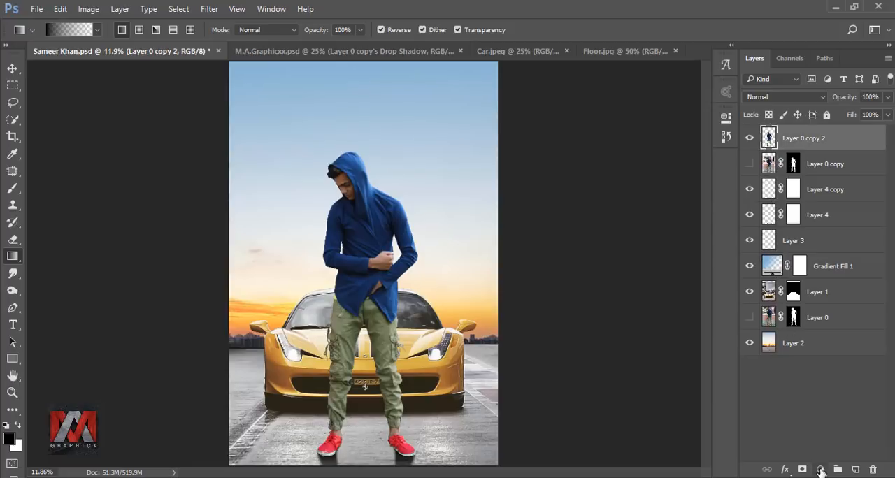
left_click(820, 470)
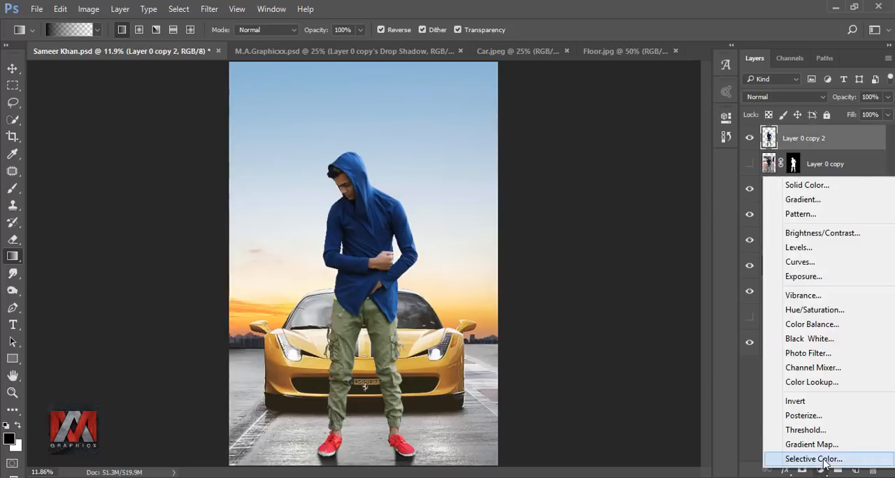
left_click(812, 200)
left_click_drag(429, 223, 470, 401)
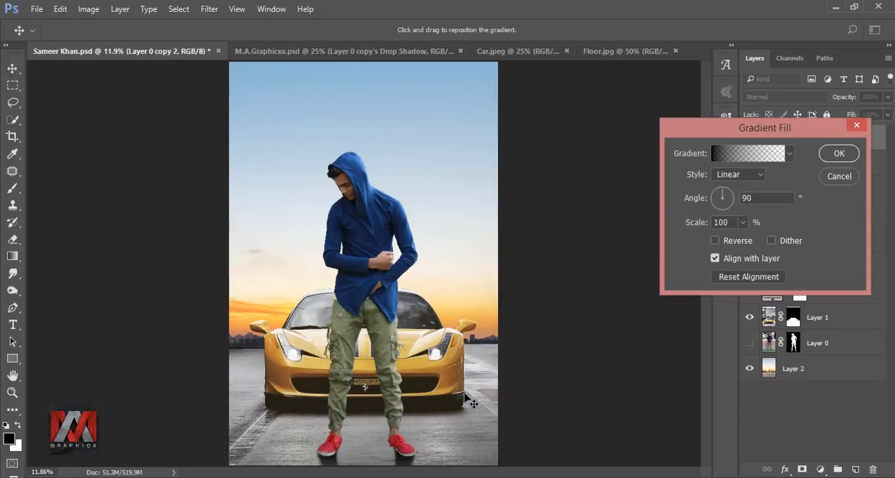
left_click(839, 154)
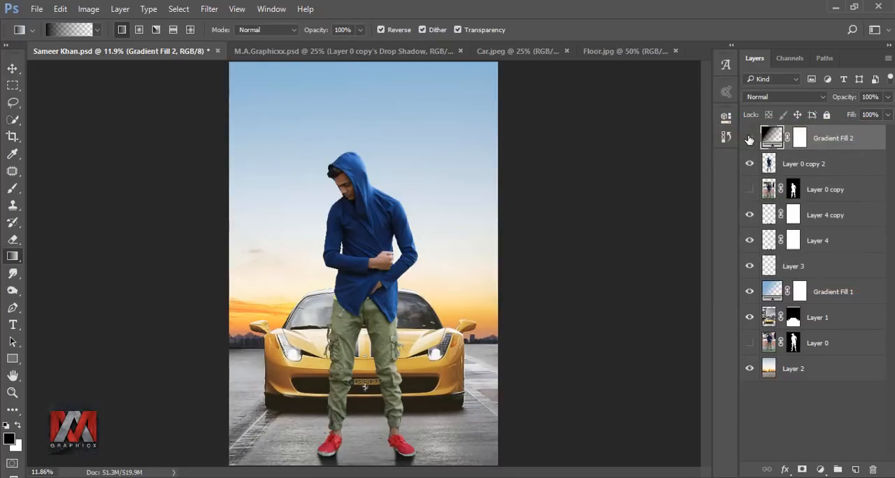
left_click(748, 139)
left_click(749, 139)
left_click(769, 165)
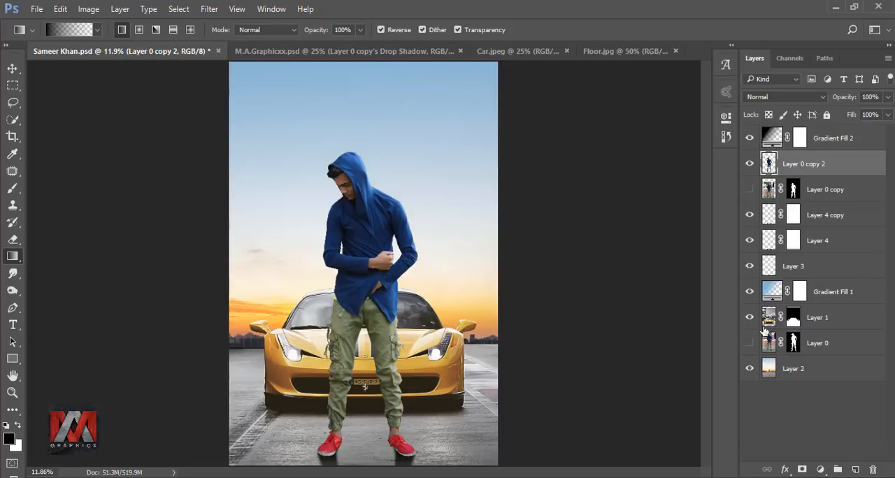
Add a white Linear Dodge inner shadow to Layer 0 copy 2 with 52% opacity, 47° angle, 2 px distance and 54 px size.
left_click(785, 469)
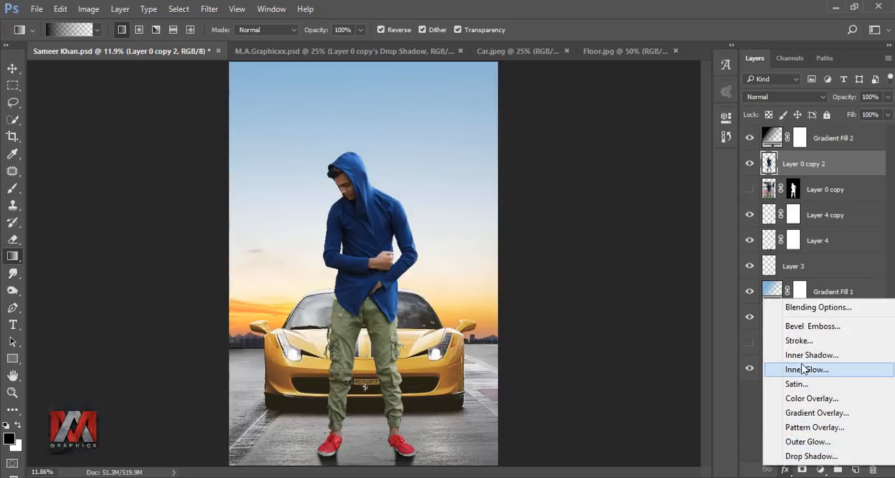
left_click(810, 355)
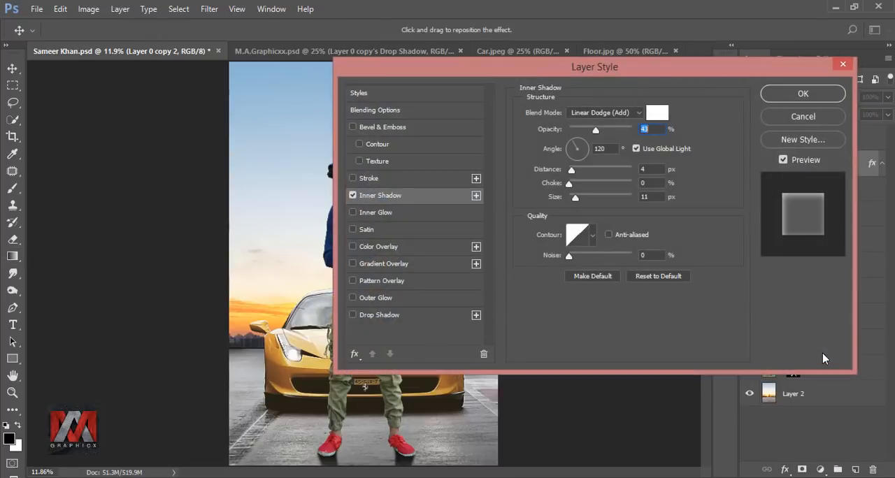
left_click_drag(545, 67, 717, 67)
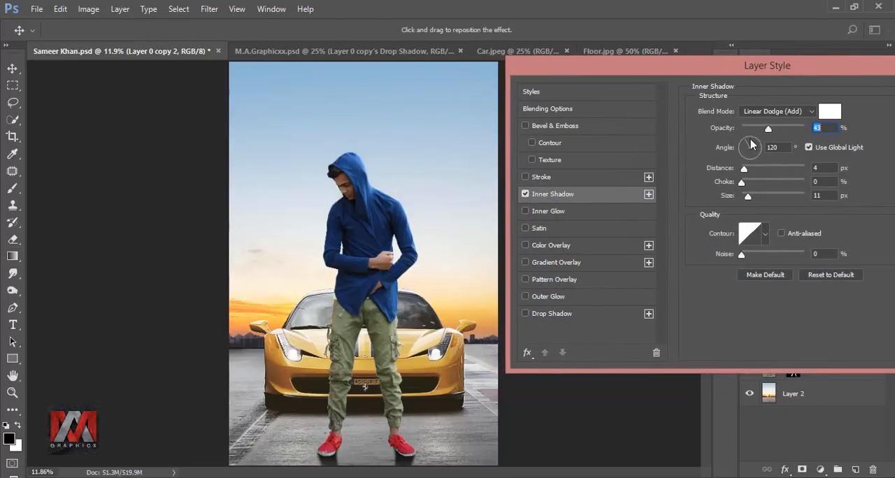
left_click(770, 147)
left_click_drag(768, 133, 783, 133)
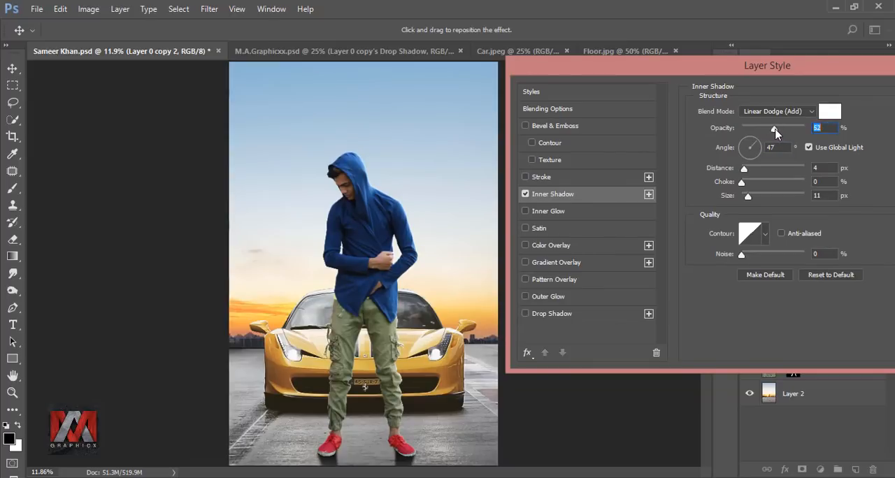
left_click_drag(745, 170, 762, 199)
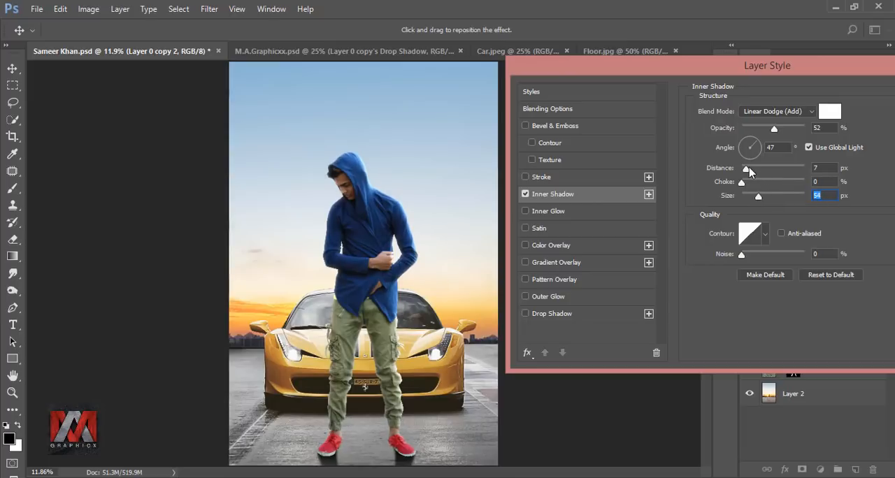
mouse_move(747, 172)
left_mouse_down()
mouse_move(754, 172)
mouse_move(746, 174)
left_mouse_up()
left_click_drag(765, 67, 605, 91)
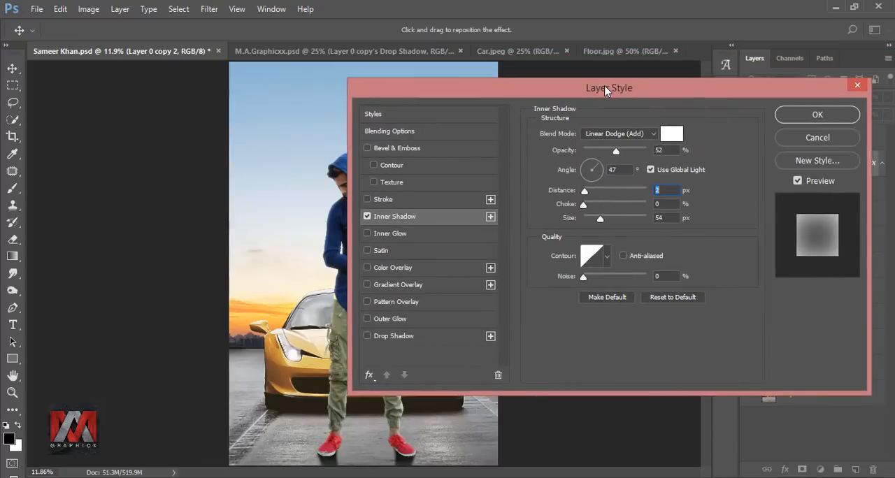
left_click(801, 121)
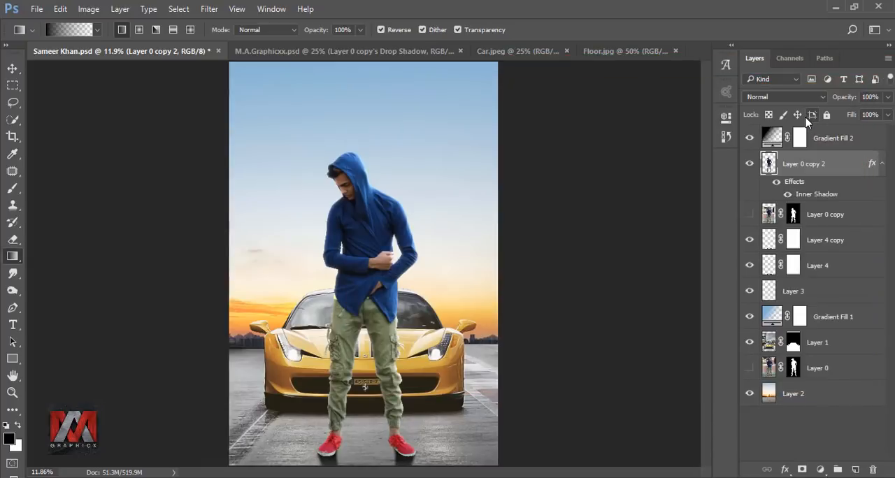
Convert the man's inner shadow effect into its own layer, select it, and compare the image with it hidden.
right_click(871, 165)
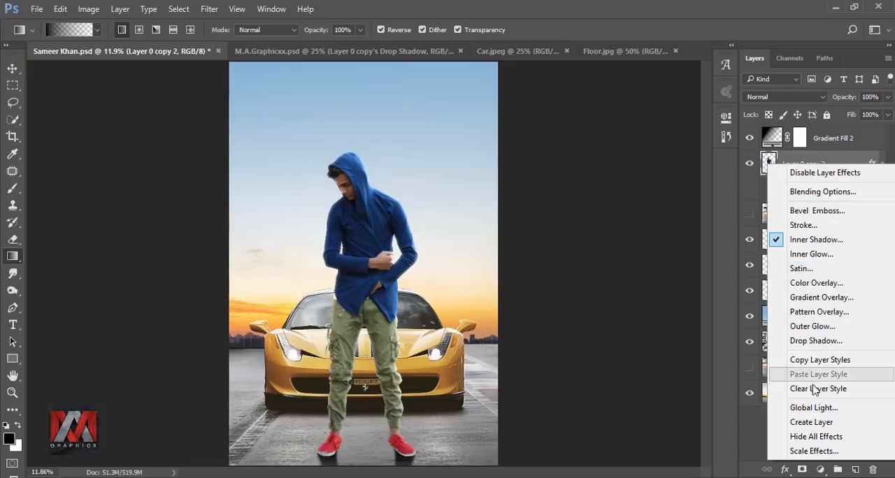
left_click(811, 422)
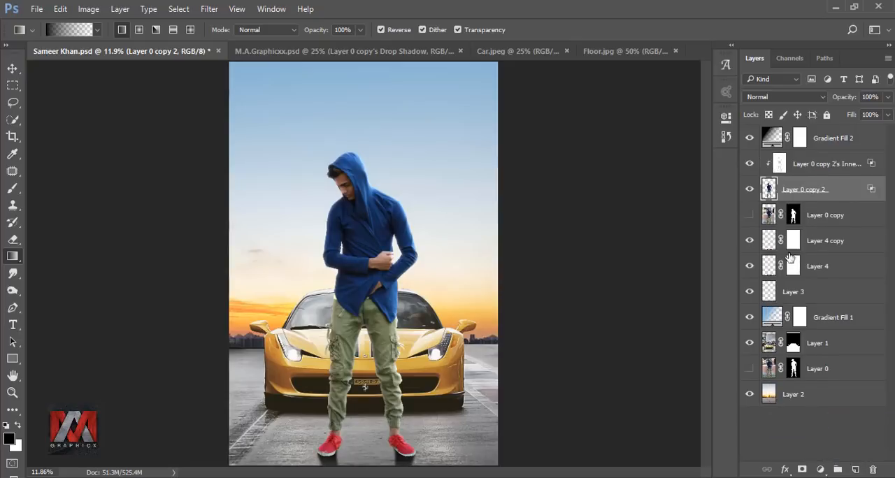
left_click(778, 165)
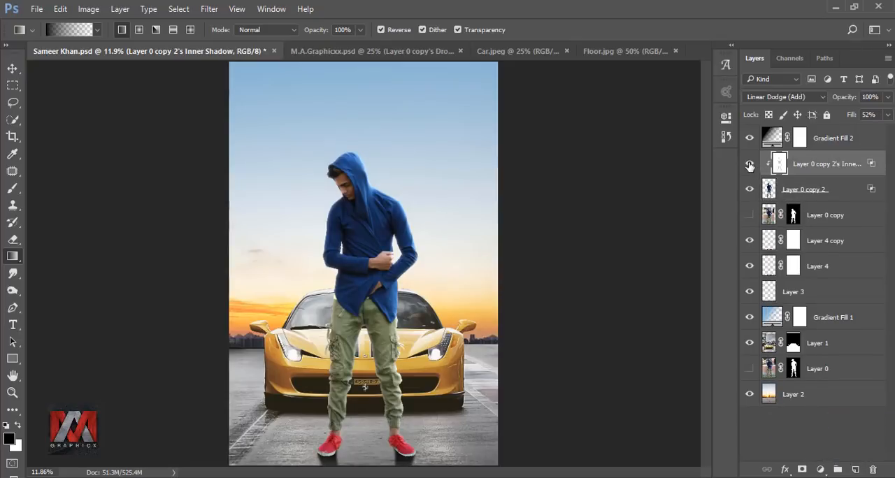
left_click(749, 163)
left_click(749, 164)
Erase the inner shadow layer around the man's legs and shoes with a large eraser, and compare with the layer hidden.
left_click(13, 239)
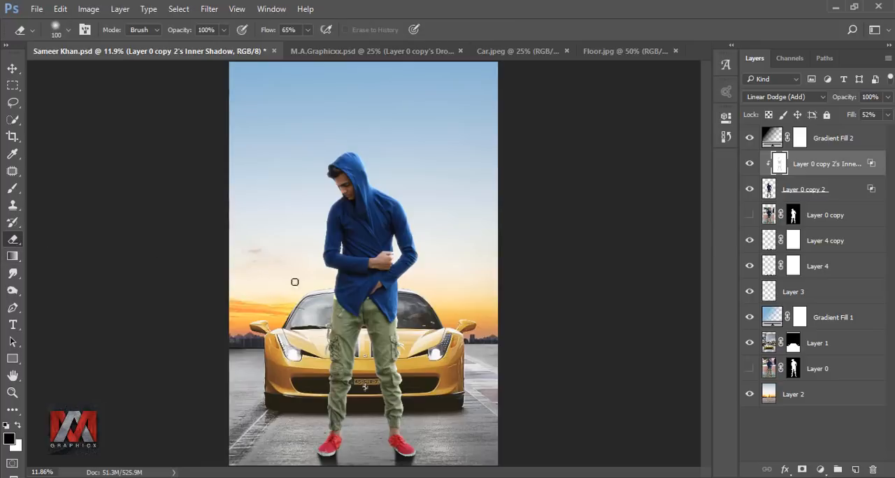
key("bracketright")
key("bracketright")
key("bracketright")
key("bracketright")
key("bracketright")
left_click_drag(318, 325, 306, 444)
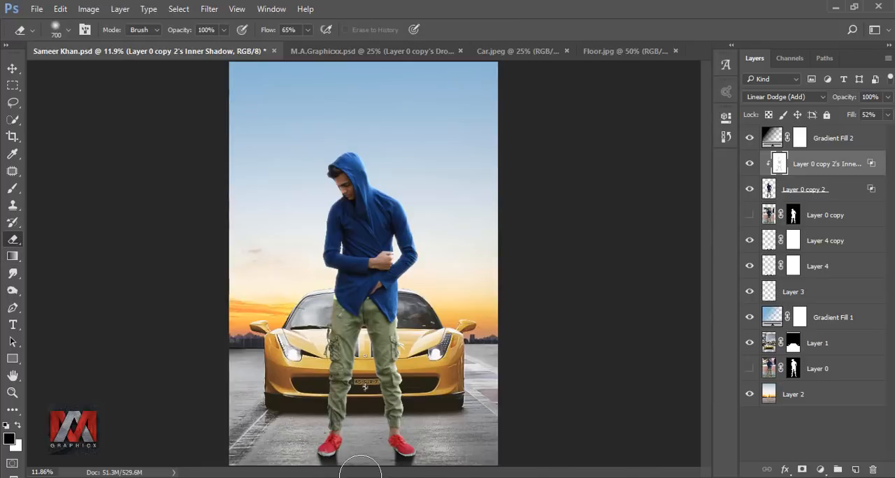
mouse_move(338, 322)
left_mouse_down()
mouse_move(325, 402)
mouse_move(334, 363)
left_mouse_up()
left_click(748, 164)
left_click(748, 163)
Lightly erase more of the inner shadow layer with the eraser at 29% opacity and size 1100, comparing with it hidden.
left_click(223, 29)
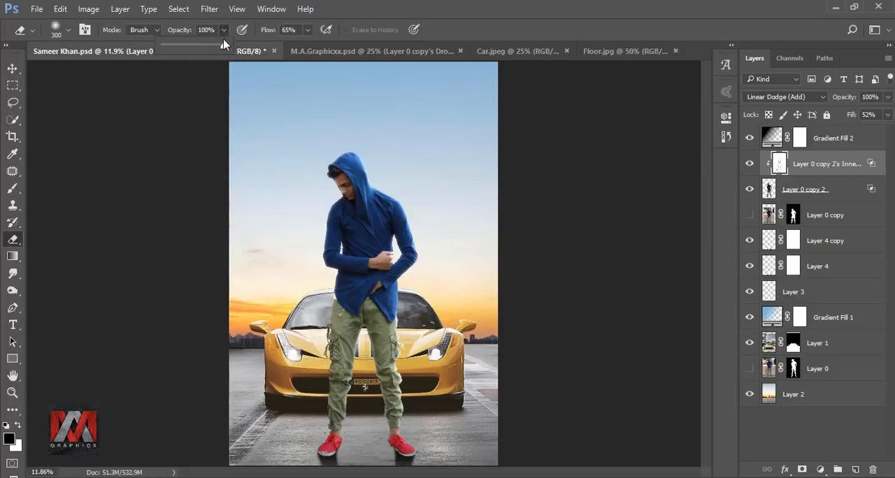
left_click_drag(225, 46, 182, 48)
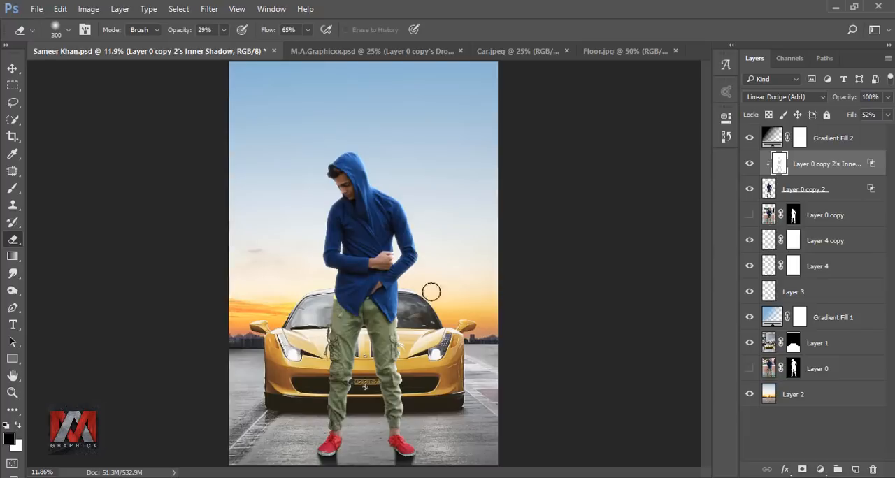
key("bracketright")
key("bracketright")
key("bracketright")
key("bracketright")
key("bracketright")
key("bracketright")
key("bracketright")
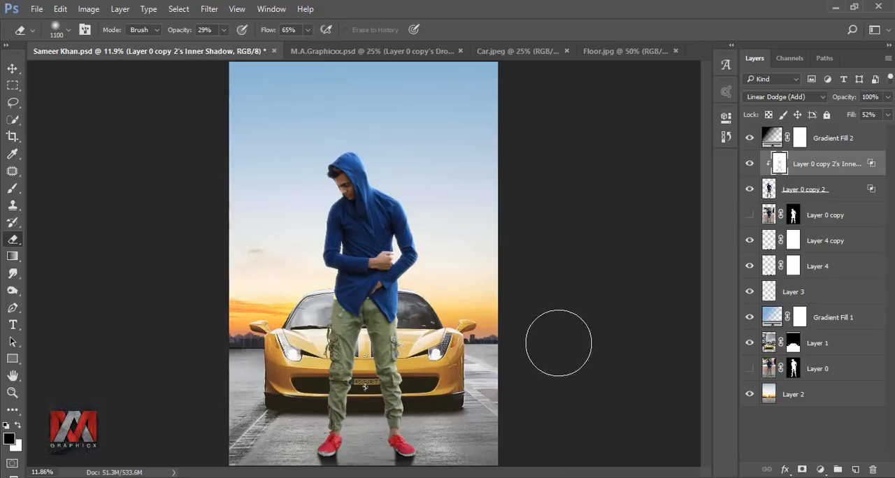
left_click(749, 165)
left_click(750, 165)
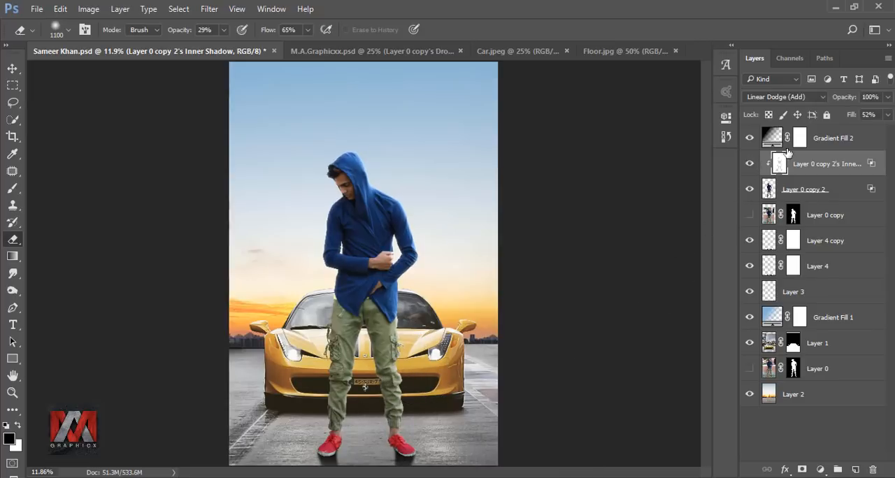
Stamp all visible layers into a new layer above Gradient Fill 2 and open it in Color Efex Pro 4.
left_click(828, 139)
key("ctrl+shift+alt+e")
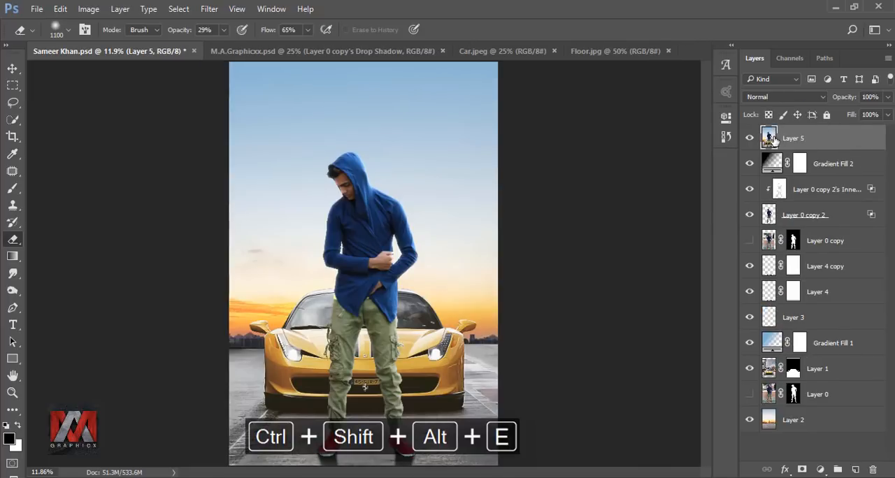
left_click(209, 10)
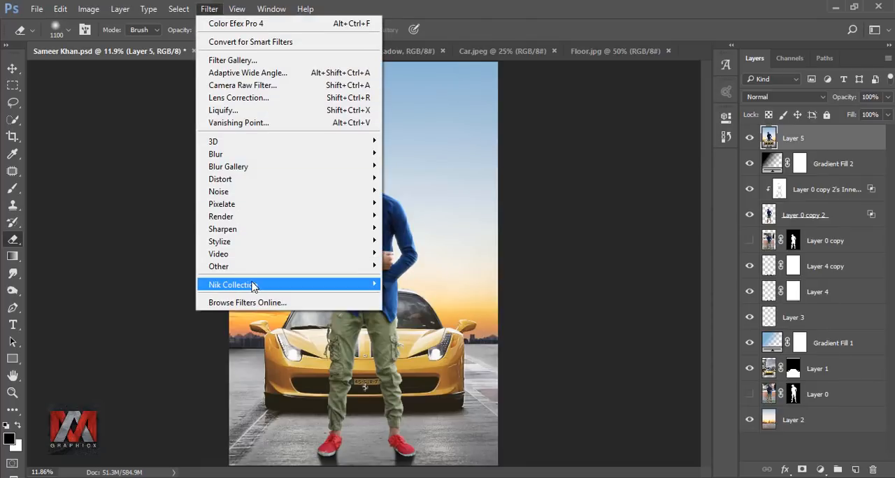
mouse_move(271, 289)
left_click(424, 297)
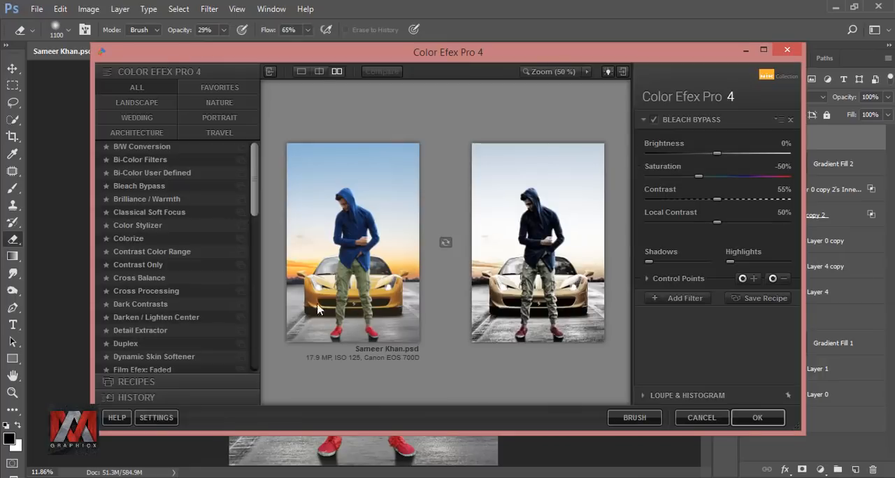
Apply the Cross Processing filter with method B02 at 70% strength, and compare the image with the filtered layer hidden.
left_click(158, 293)
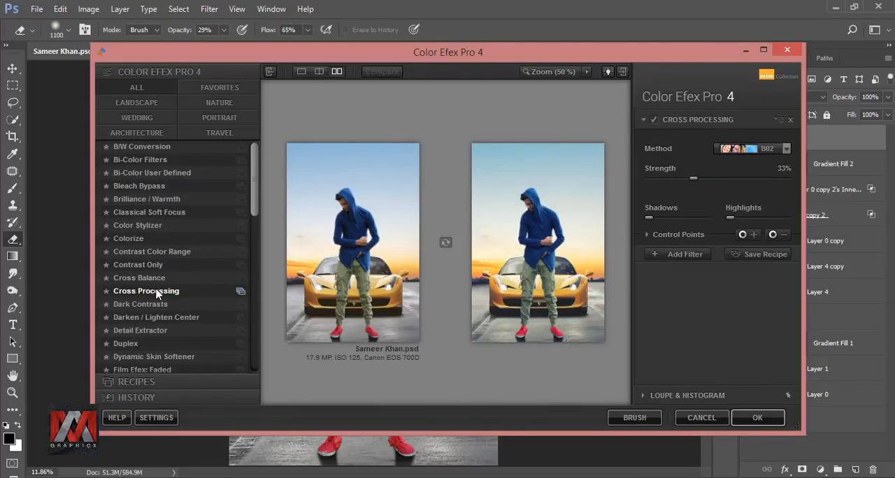
left_click(765, 149)
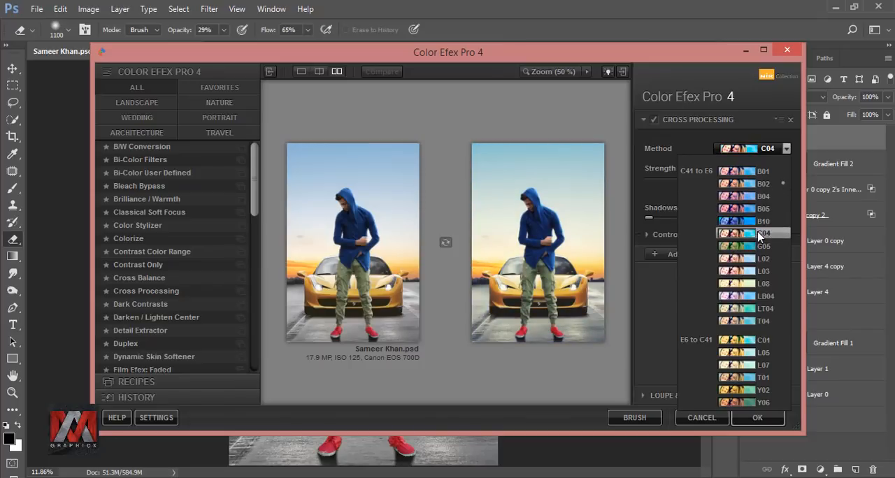
left_click(762, 184)
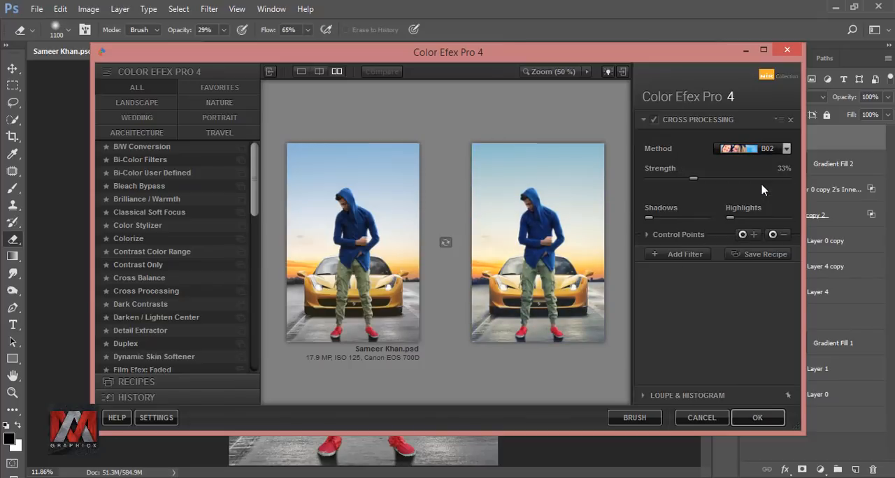
left_click_drag(700, 184, 754, 182)
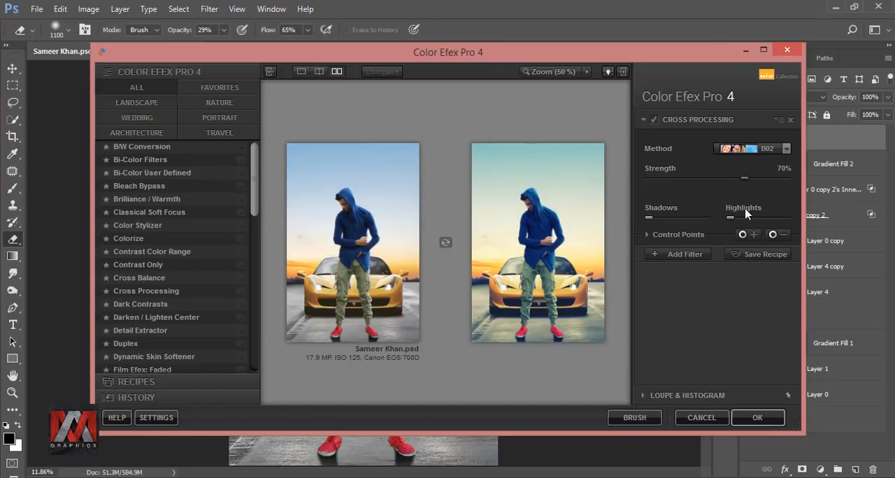
left_click(757, 418)
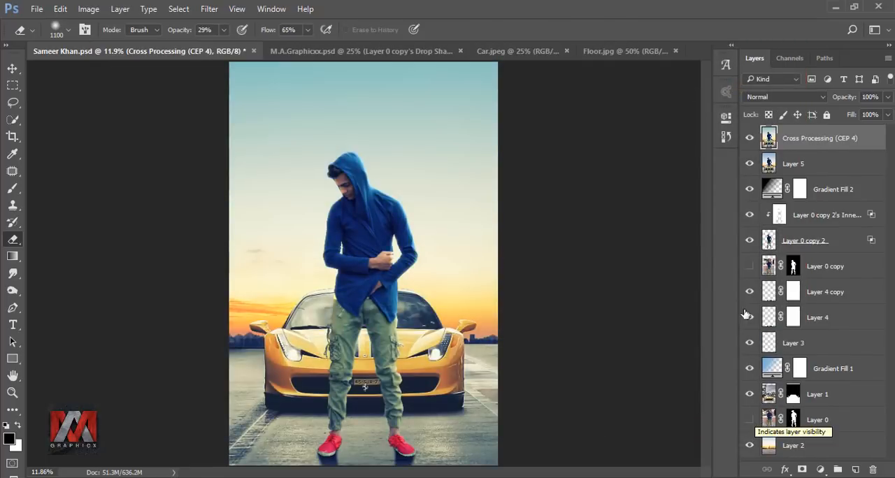
left_click(749, 139)
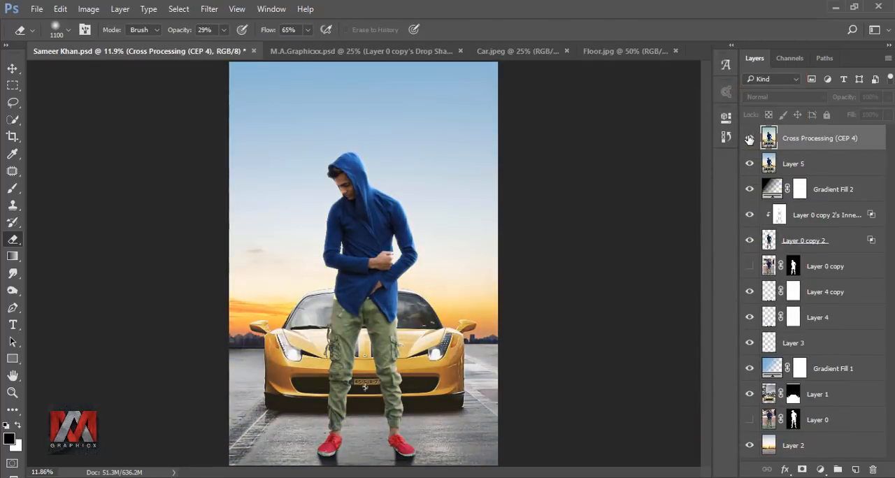
left_click(749, 138)
Bring the glow group from Light.psd into the car composite and place it over the car's left headlight.
left_click(624, 53)
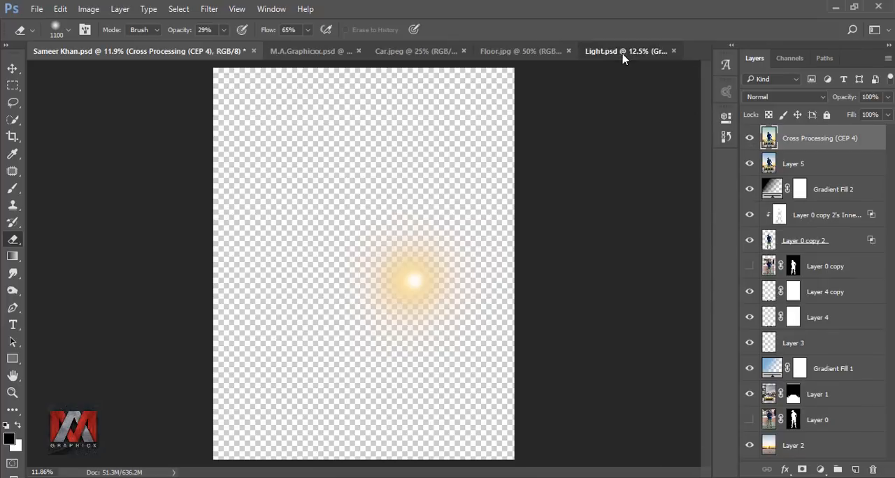
left_click(12, 69)
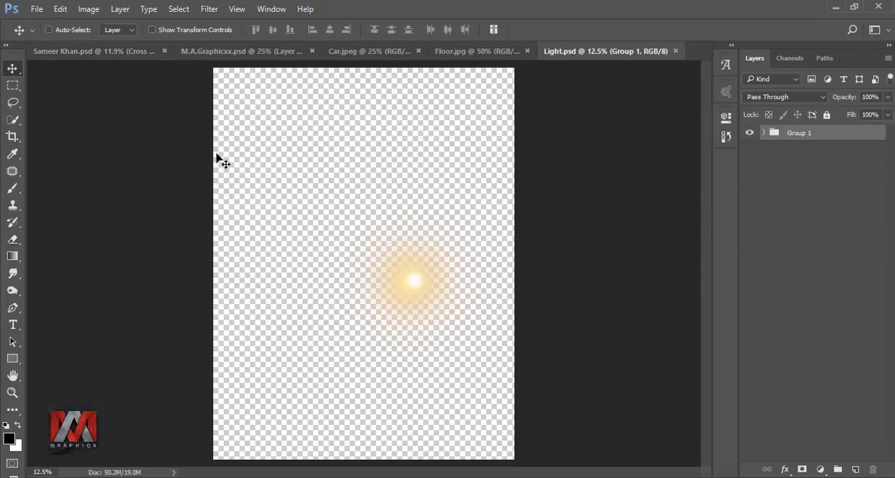
left_click_drag(415, 280, 294, 344)
scroll(305, 369, "up", 5)
key("ctrl+0")
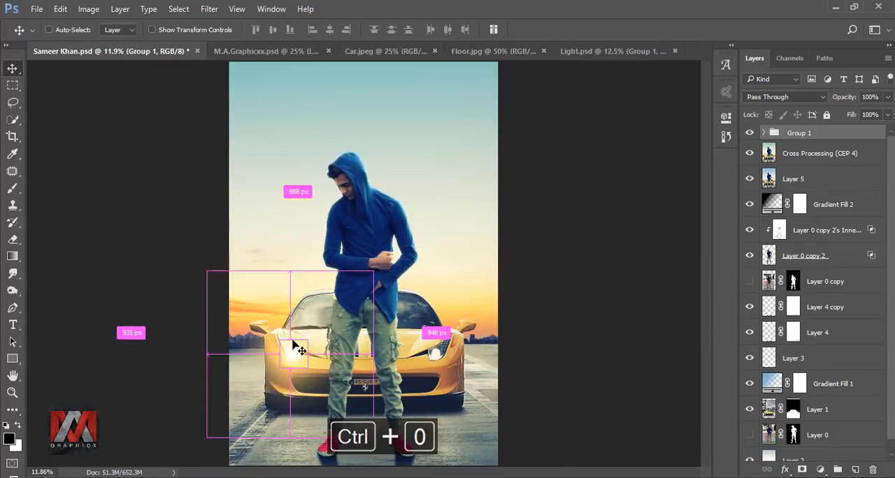
Duplicate the glow group, position the copy precisely over the car's right headlight, and compare with the copy hidden.
key("ctrl+j")
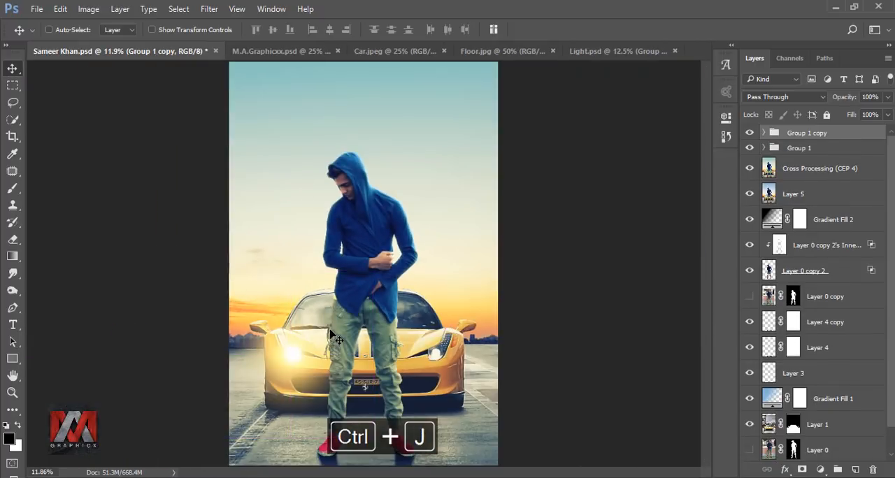
key("ctrl+t")
left_click_drag(333, 358, 436, 337)
scroll(443, 363, "up", 5)
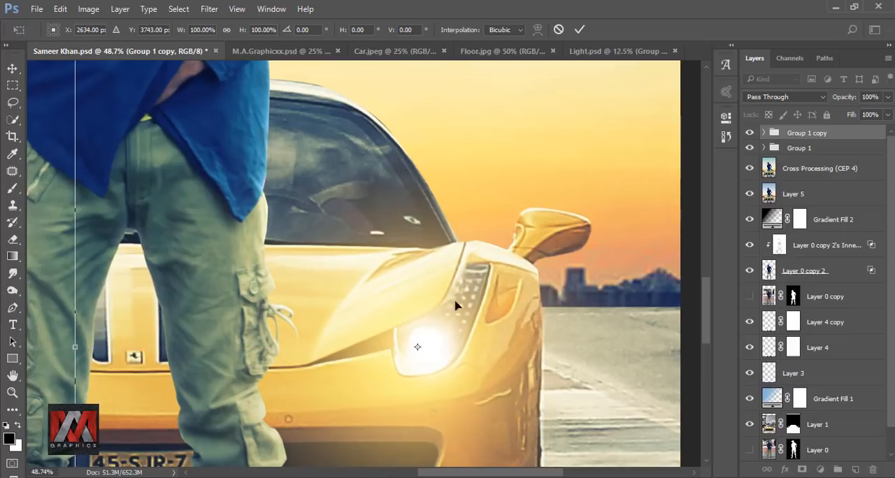
key("Up")
key("Up")
key("Up")
key("Up")
key("Up")
left_click(579, 30)
key("ctrl+minus")
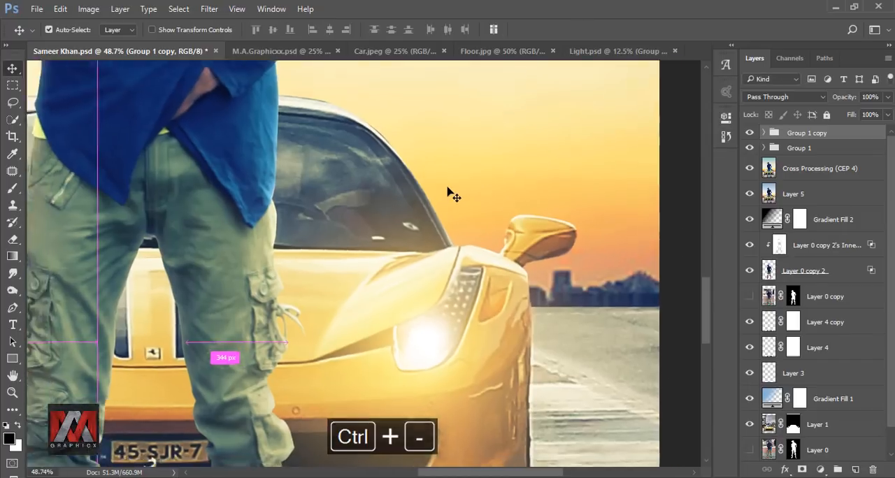
key("ctrl+0")
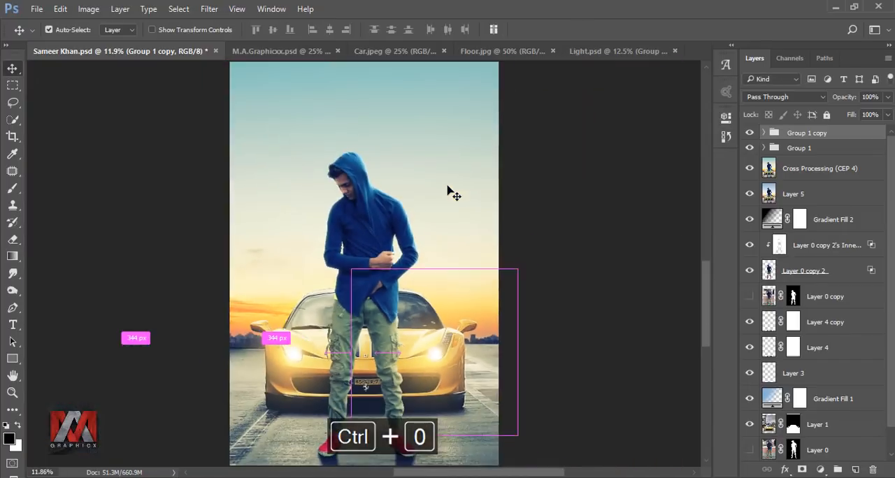
left_click(749, 132)
left_click(749, 133)
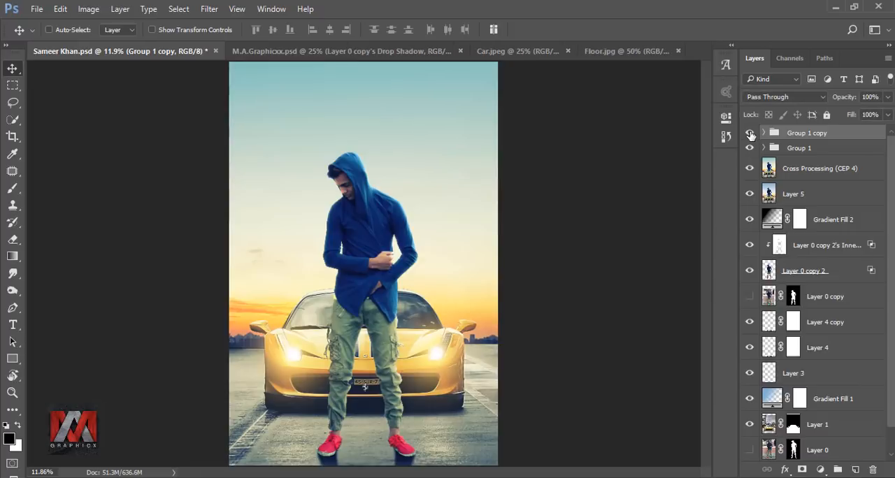
Duplicate the Group 1 copy glow group and hide Layer 9 inside the duplicate.
key("ctrl+j")
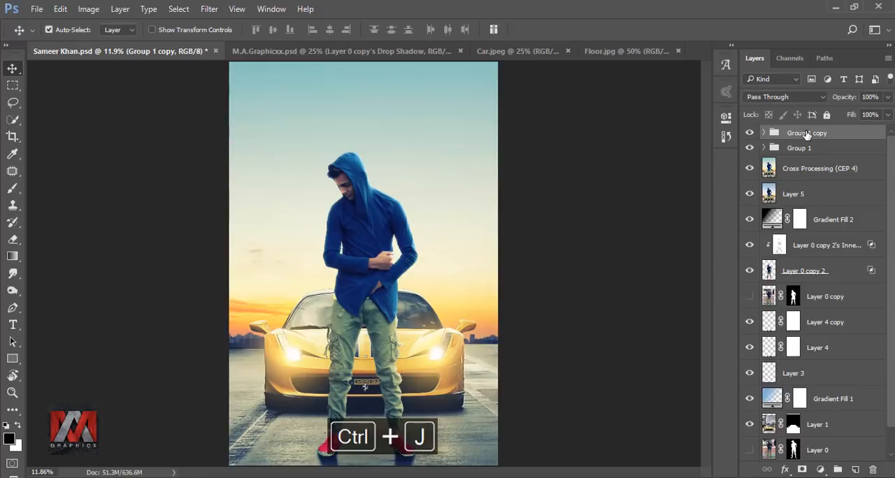
left_click(763, 132)
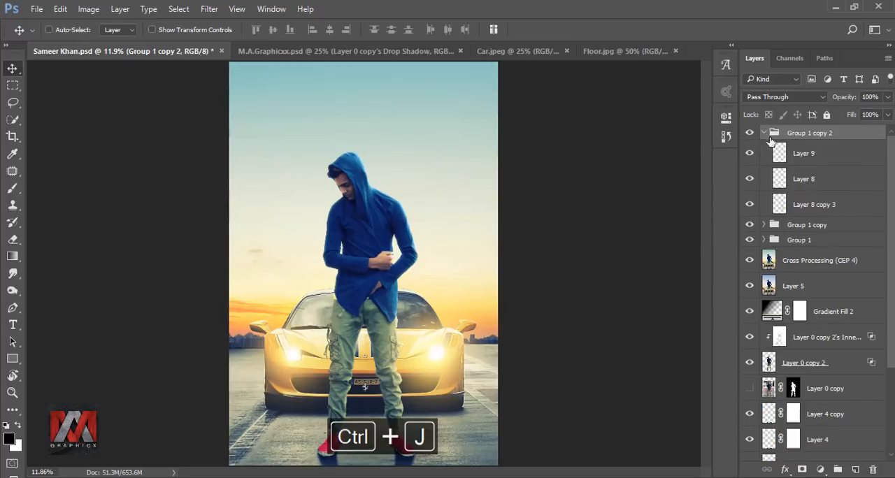
left_click(803, 154)
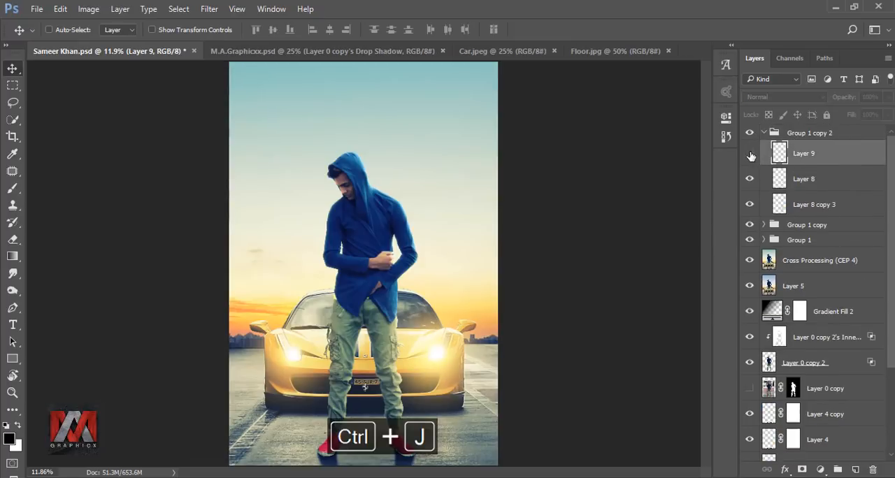
left_click(751, 155)
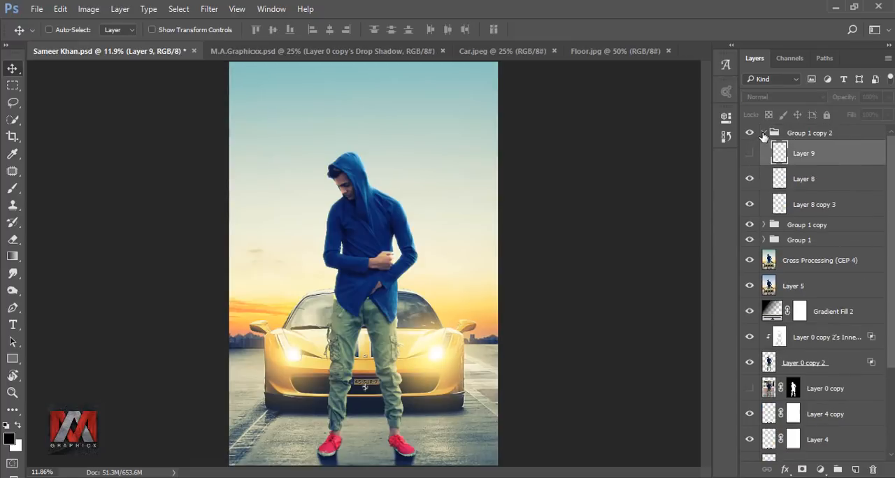
left_click(764, 136)
left_click(763, 134)
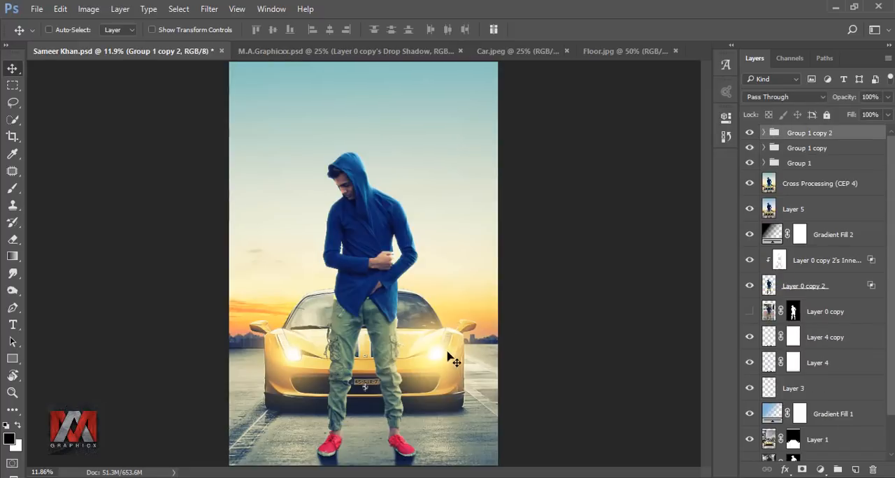
Shift the new glow group toward the car's left headlight, duplicate it to spread haze across the man's legs, and compare with the copy hidden.
left_click_drag(451, 356, 316, 358)
key("ctrl+j")
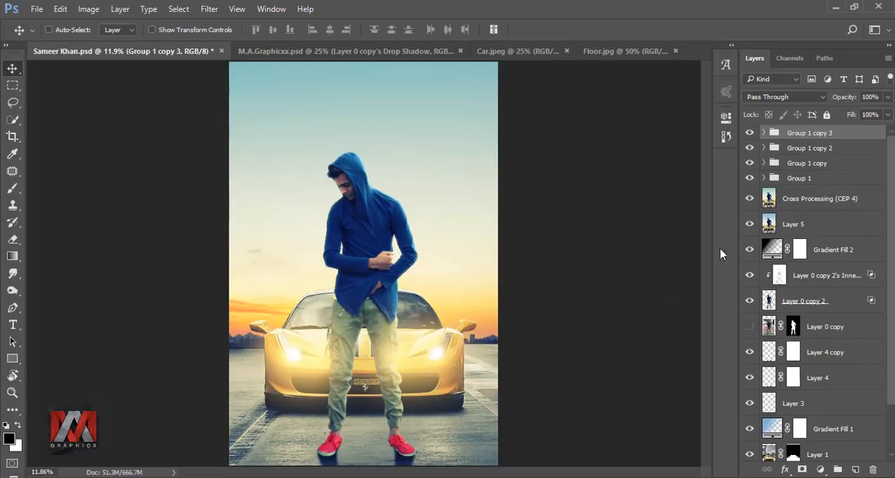
left_click(749, 134)
left_click(749, 134)
Reduce the opacity of Group 1 copy 2 to 70% and of Group 1 copy 3 to 79%.
left_click(794, 148)
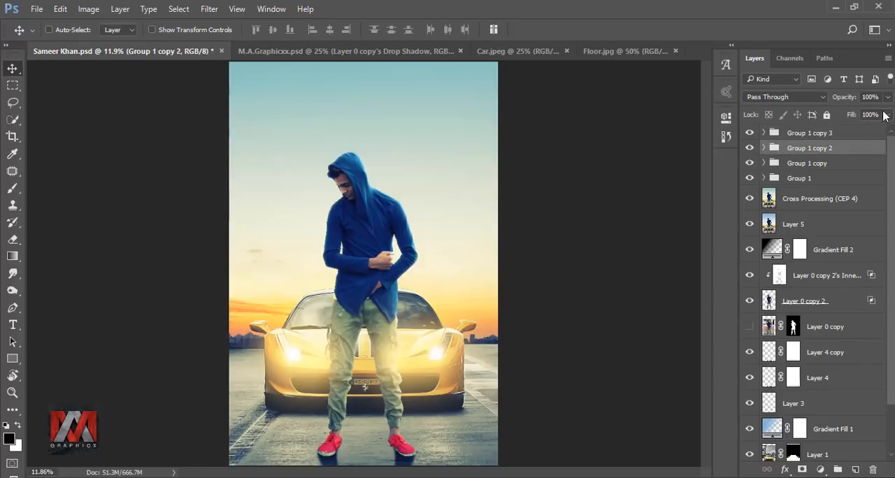
left_click(888, 97)
left_click_drag(884, 115, 872, 115)
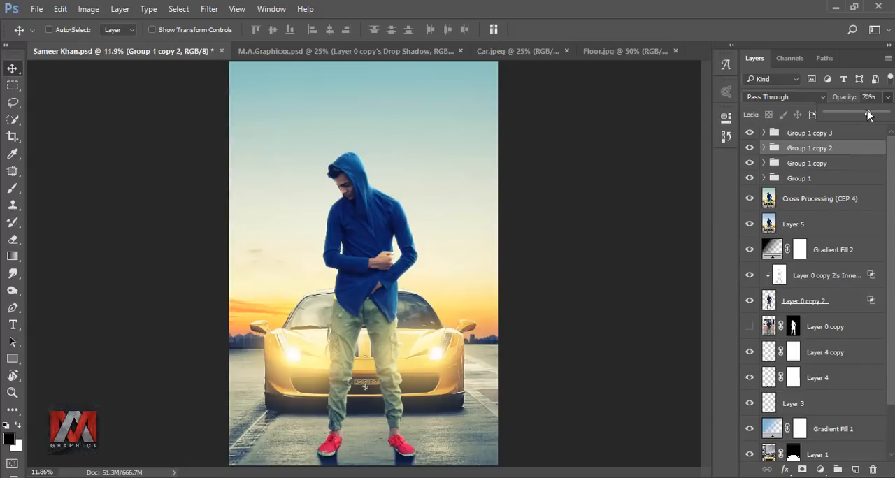
left_click(850, 132)
left_click(887, 99)
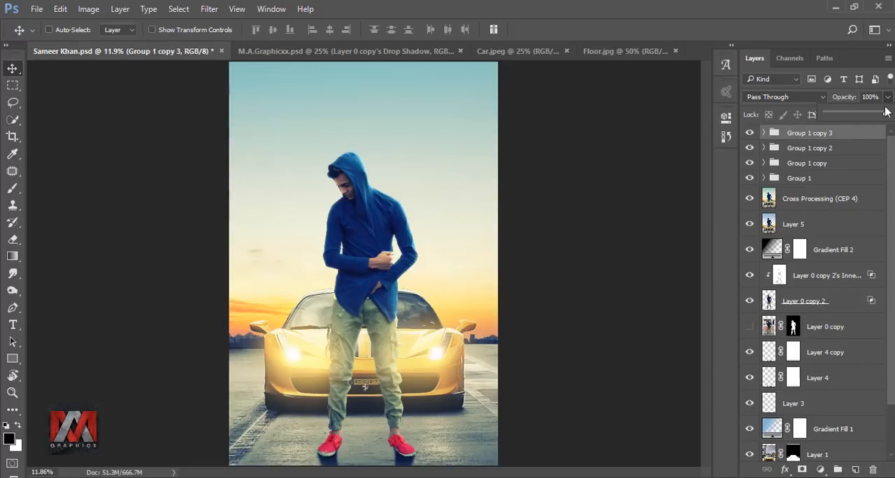
left_click_drag(885, 116, 872, 116)
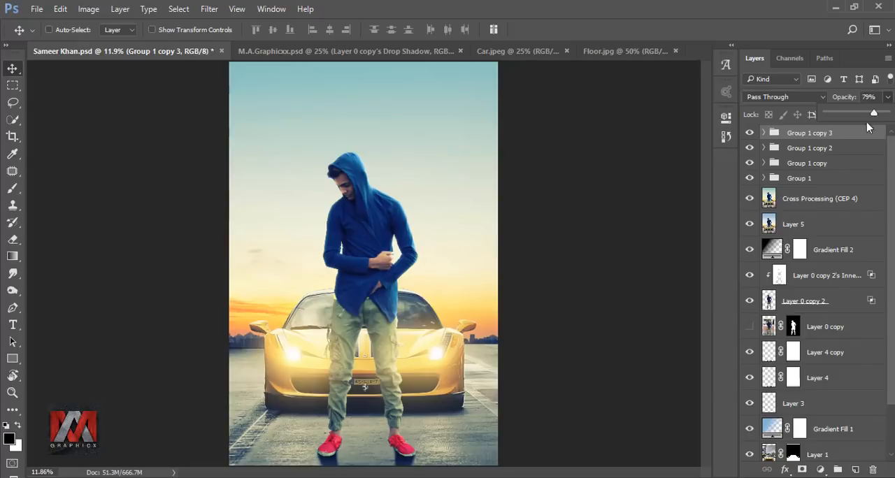
left_click(798, 136)
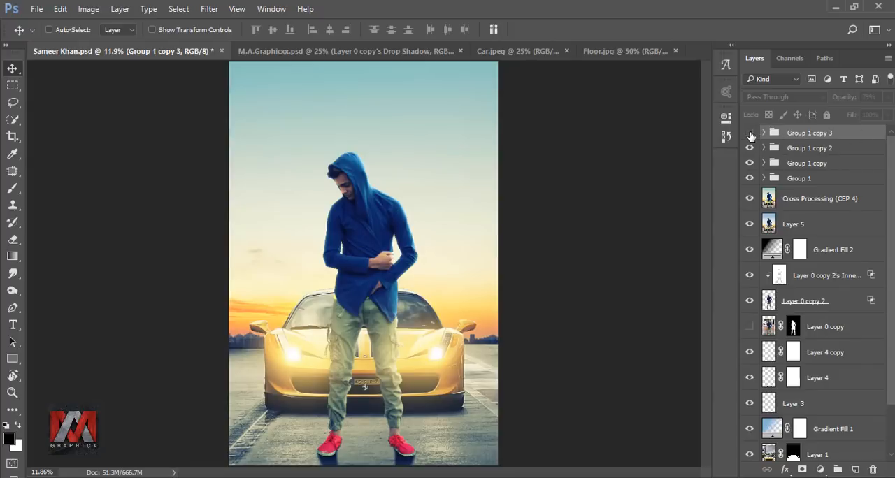
Compare the haze over the man's legs with Group 1 copy 3 and Group 1 copy 2 each hidden and shown.
left_click(749, 133)
left_click(749, 134)
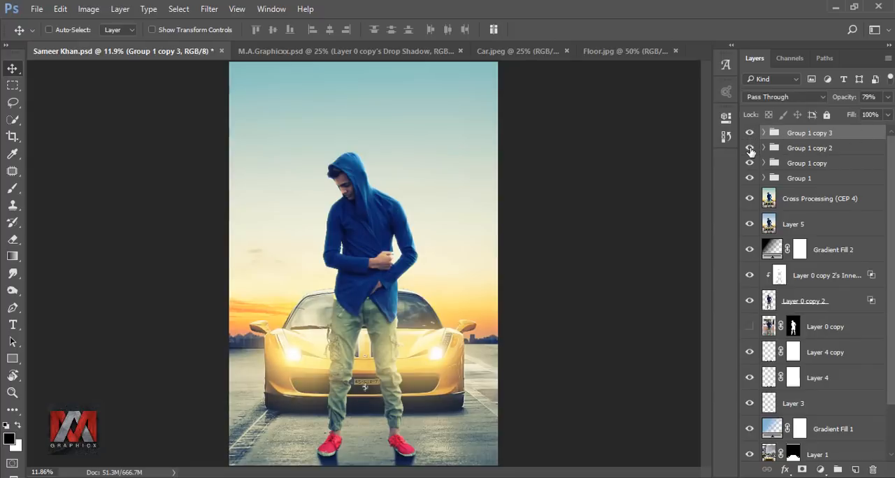
left_click(749, 149)
left_click(749, 150)
left_click(783, 148)
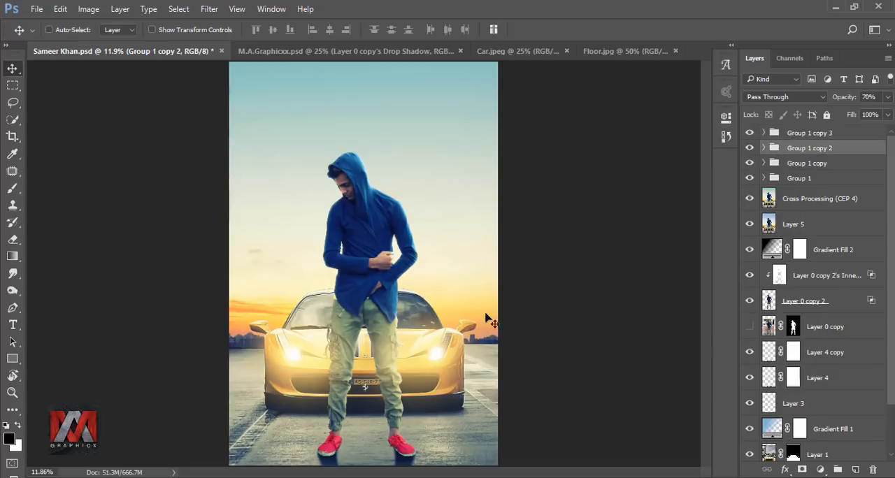
left_click(412, 357)
left_click(749, 149)
left_click(748, 148)
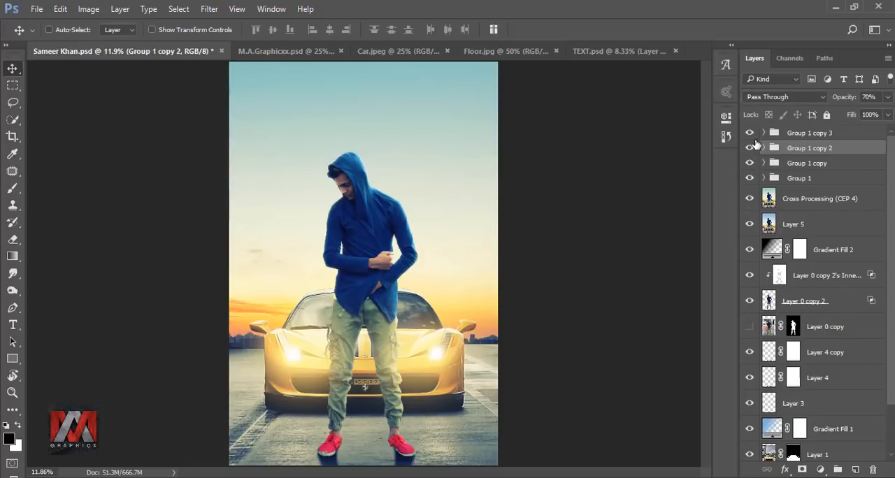
Bring the TEXT group with the FERRARI title from TEXT.psd into the car composite, above Group 1 copy 3, and place it in the sky.
left_click(786, 134)
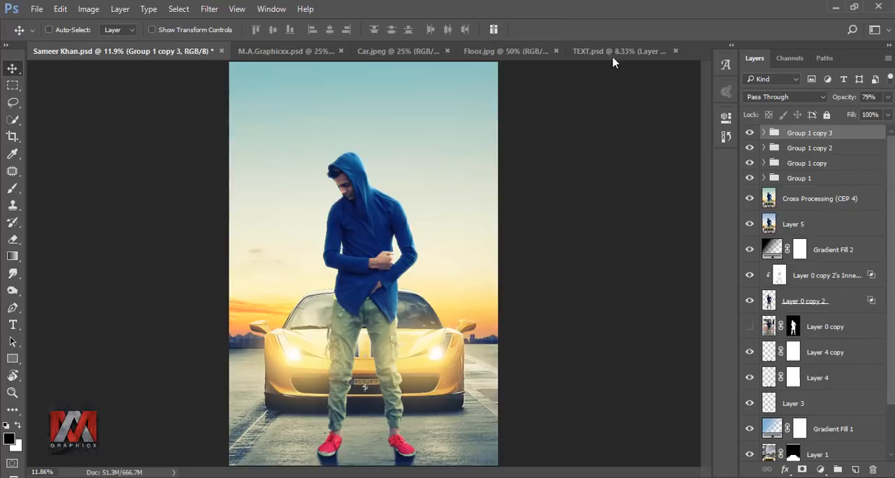
left_click(612, 56)
left_click(775, 134)
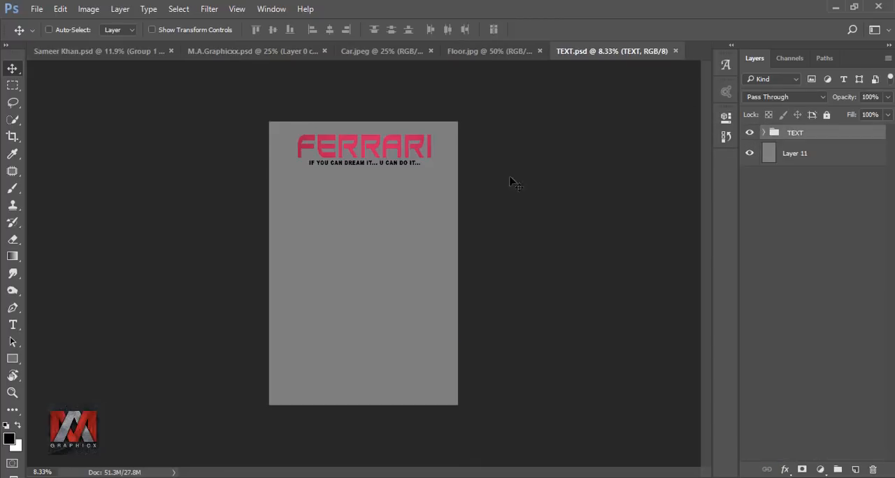
left_click_drag(423, 150, 393, 110)
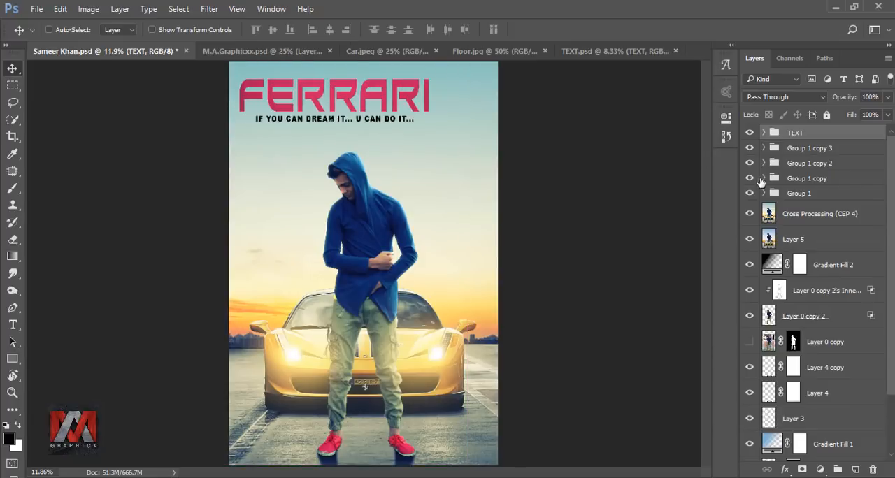
Center the TEXT group horizontally on the Cross Processing (CEP 4) layer and compare the image with the text hidden.
left_click(804, 221)
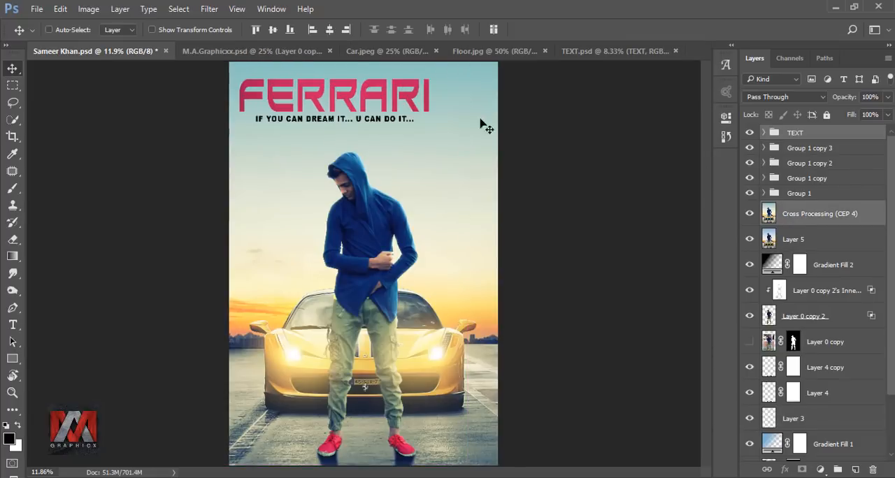
left_click(329, 31)
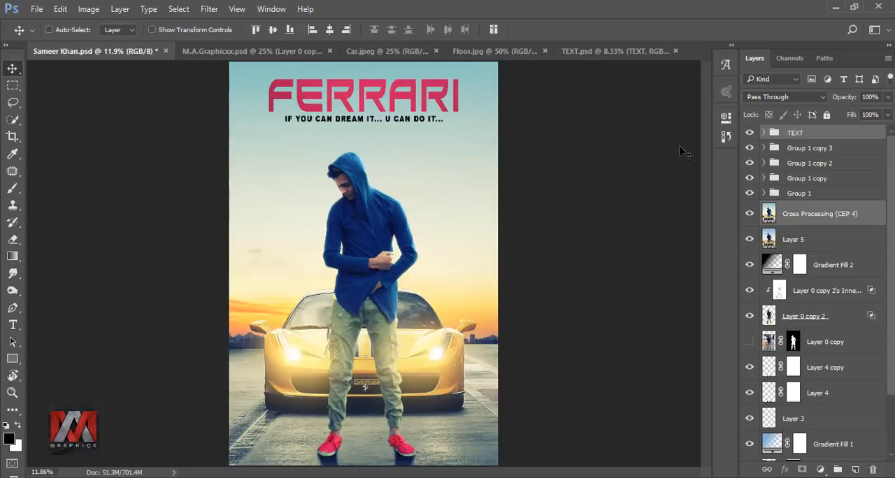
left_click(790, 136)
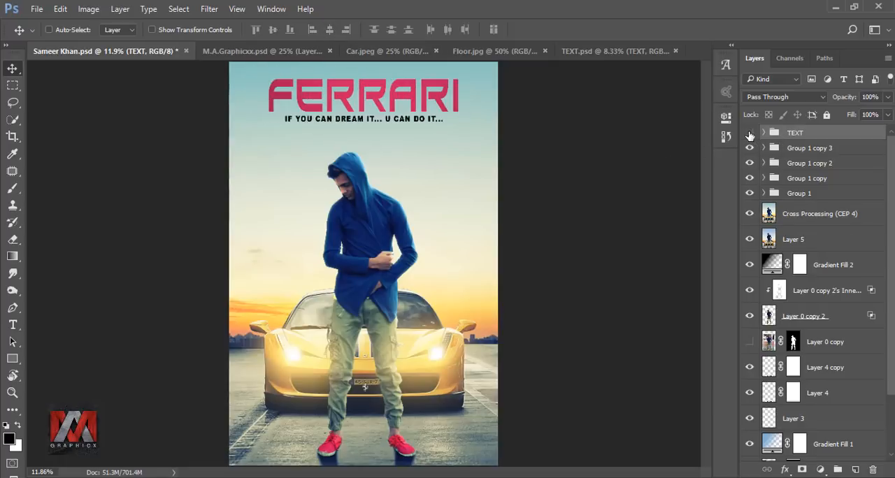
left_click(750, 133)
left_click(750, 134)
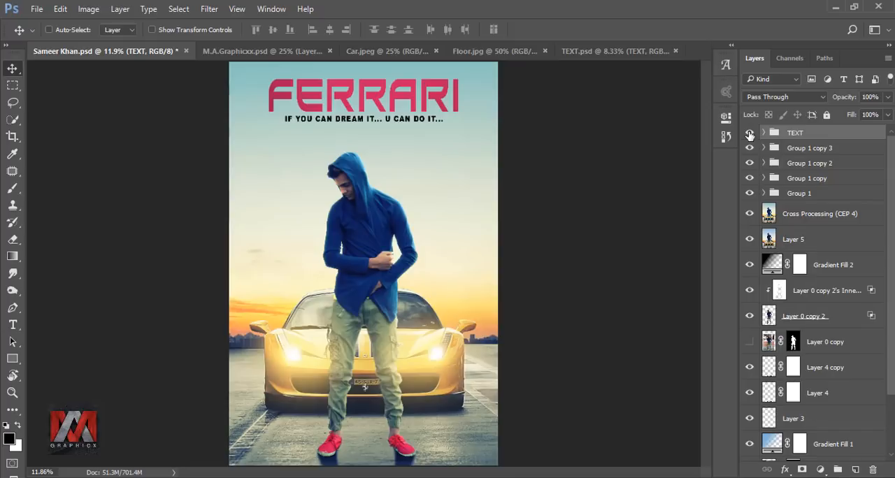